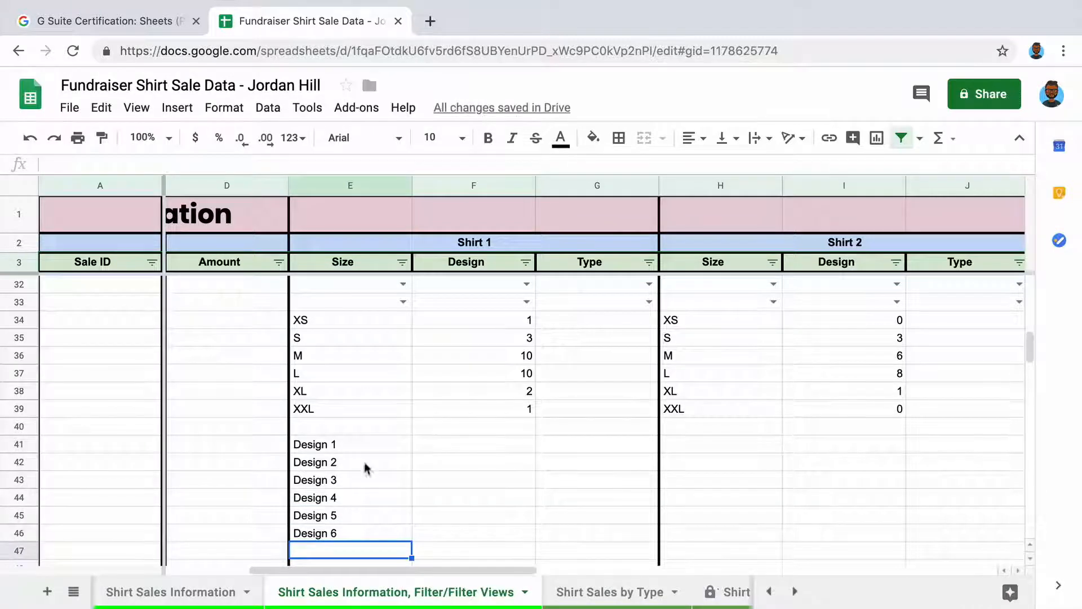
# Step: Start a COUNTIF formula in cell F41 beside Design 1, using F4:R30 as the range to count across all shirts
pyautogui.click(436, 449)
pyautogui.write('=coun')
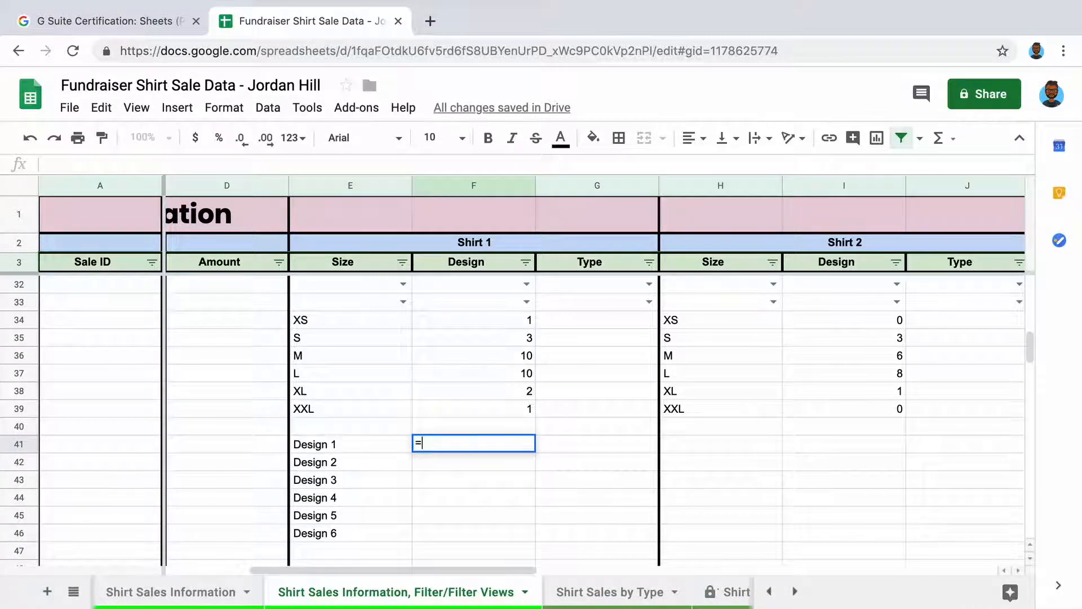
pyautogui.write('tif')
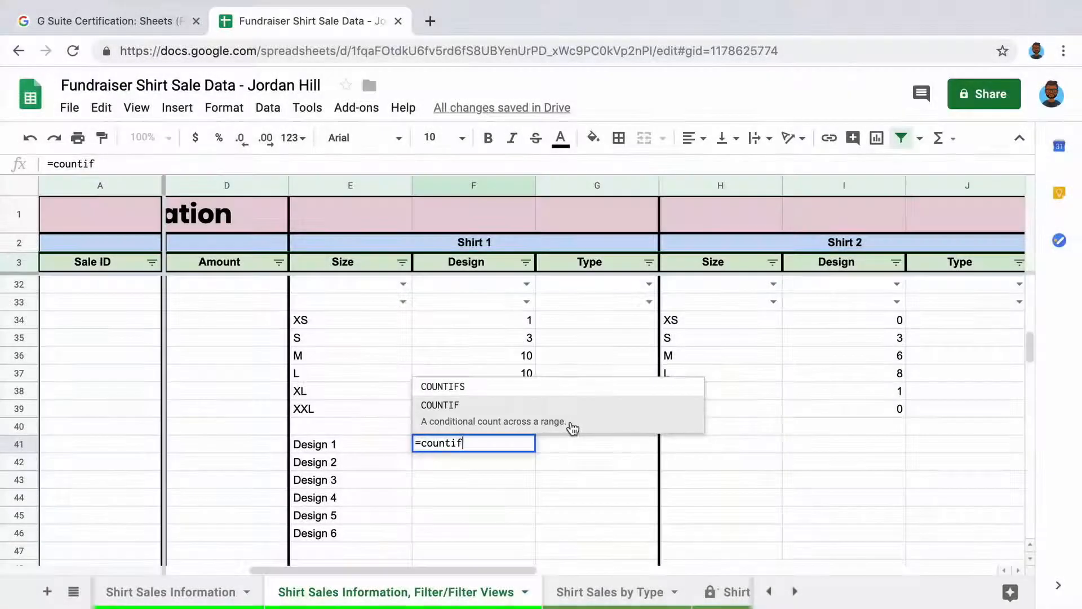
pyautogui.click(572, 428)
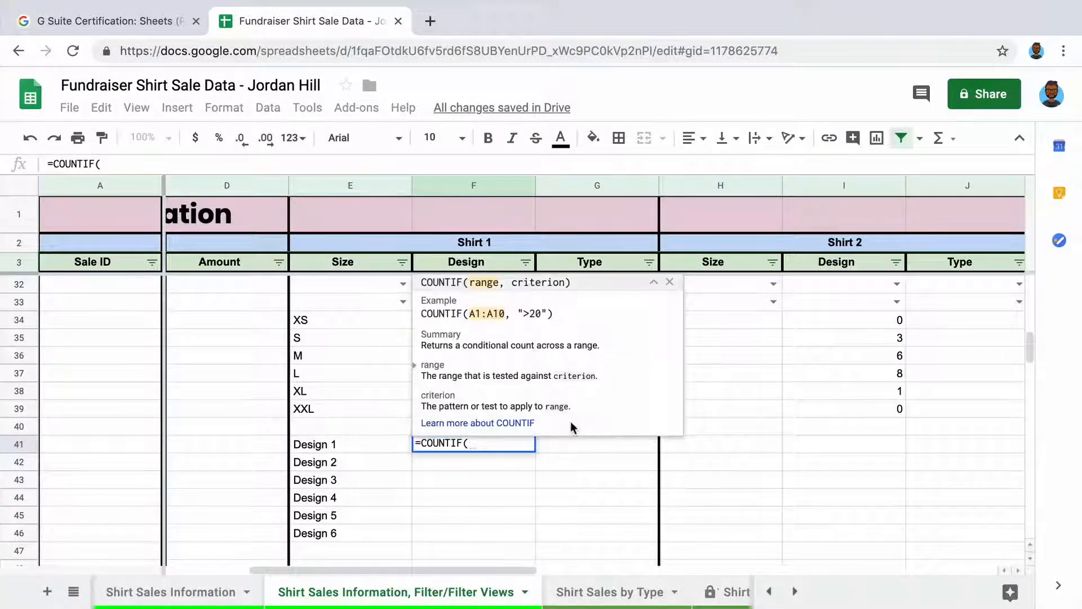
pyautogui.scroll(9, 572, 470)
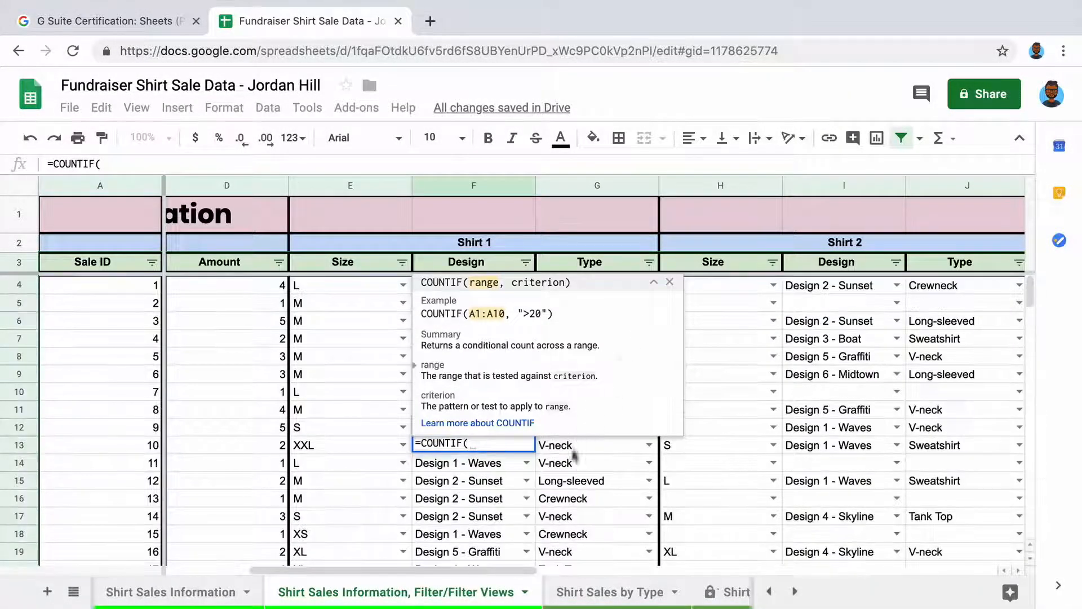
pyautogui.click(670, 281)
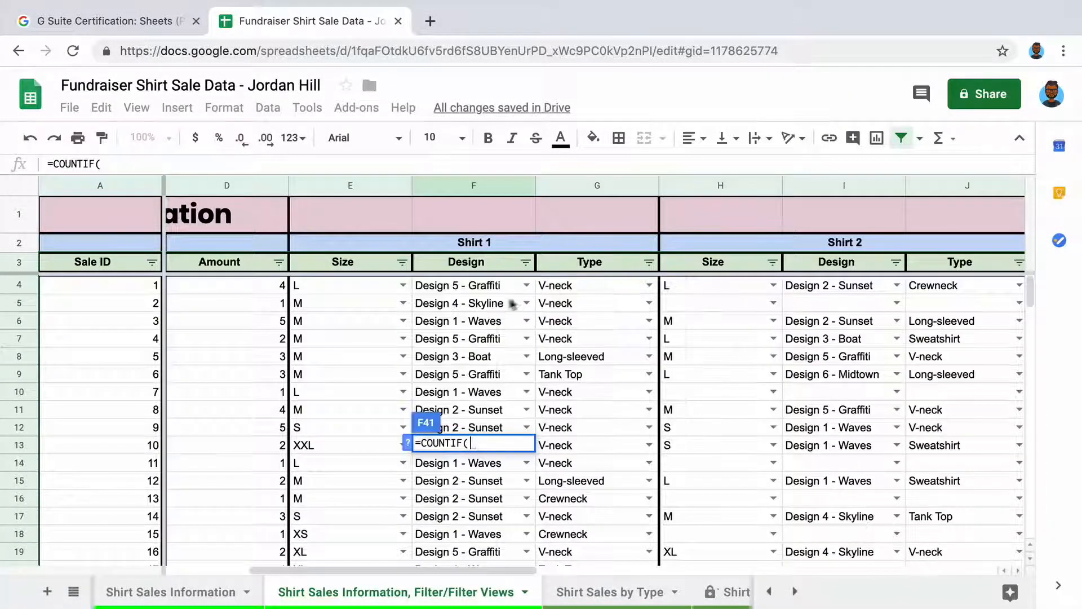
pyautogui.click(486, 286)
pyautogui.moveTo(546, 574); pyautogui.dragTo(952, 553)
pyautogui.scroll(-7, 546, 501)
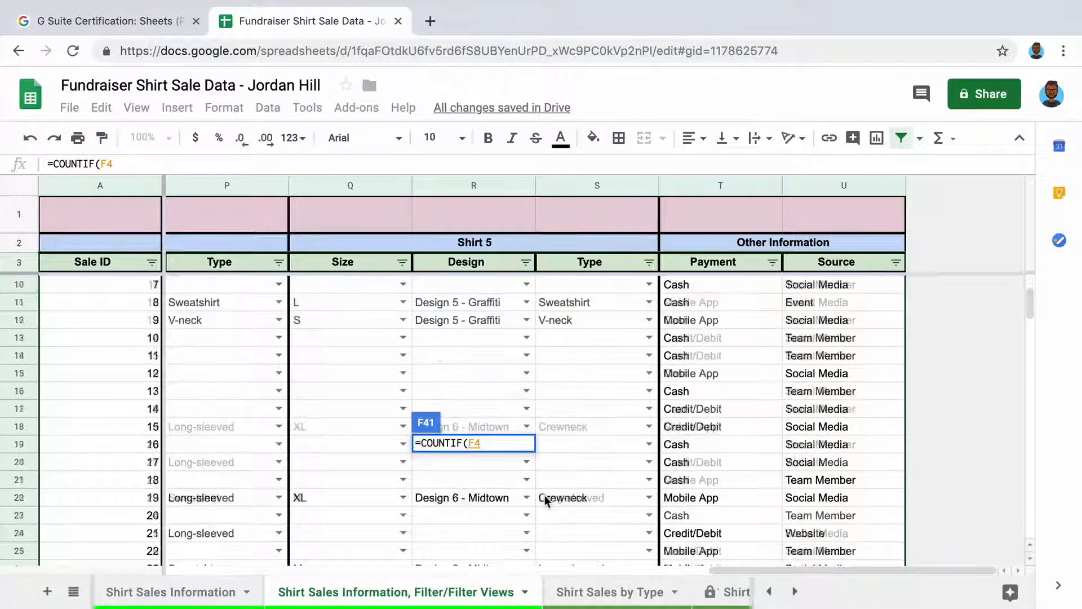
pyautogui.keyDown('shift'); pyautogui.click(491, 354); pyautogui.keyUp('shift')
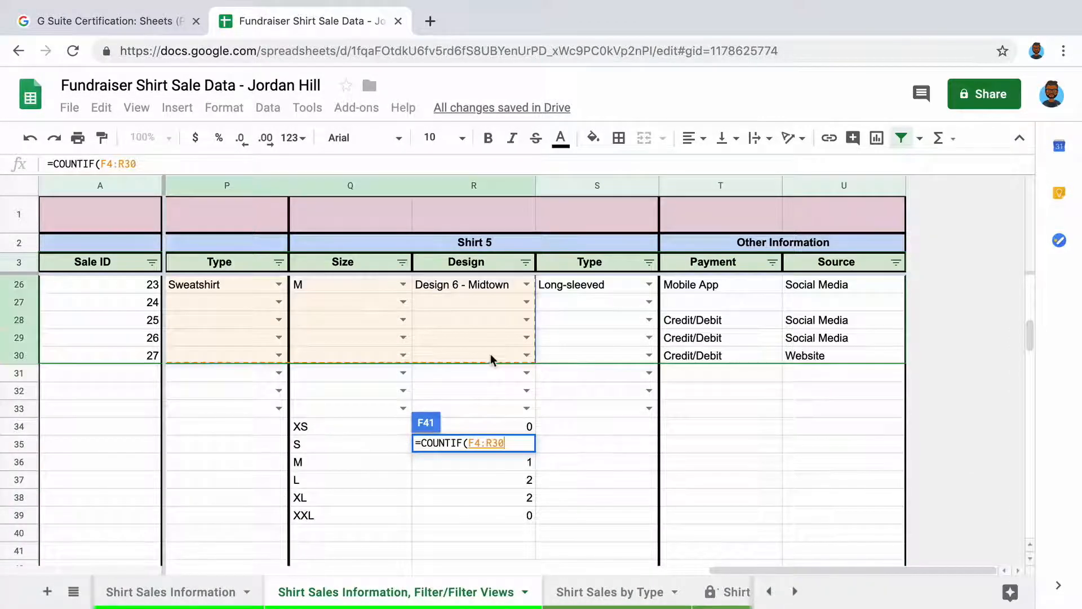
# Step: Complete the COUNTIF formula in F41 with the criterion "Design 1 - Waves"
pyautogui.write(',')
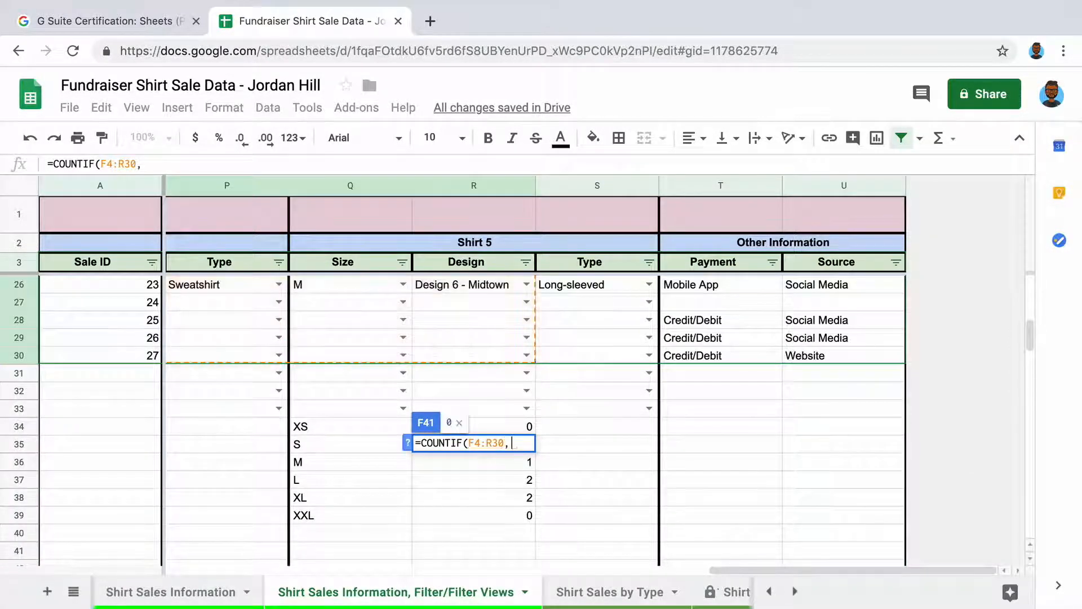
pyautogui.write('"')
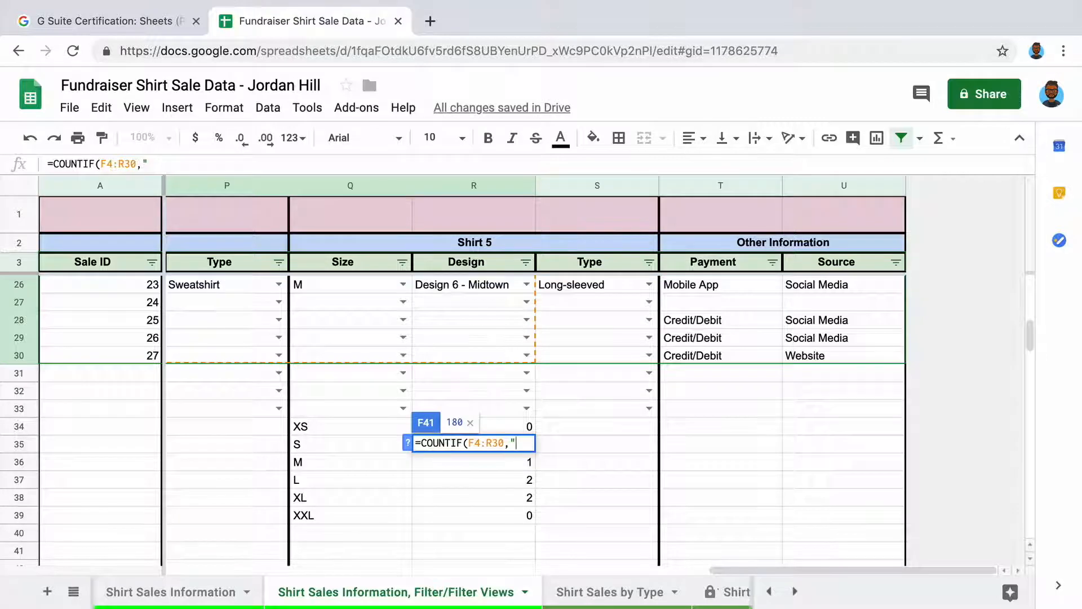
pyautogui.write('Design 1 - ')
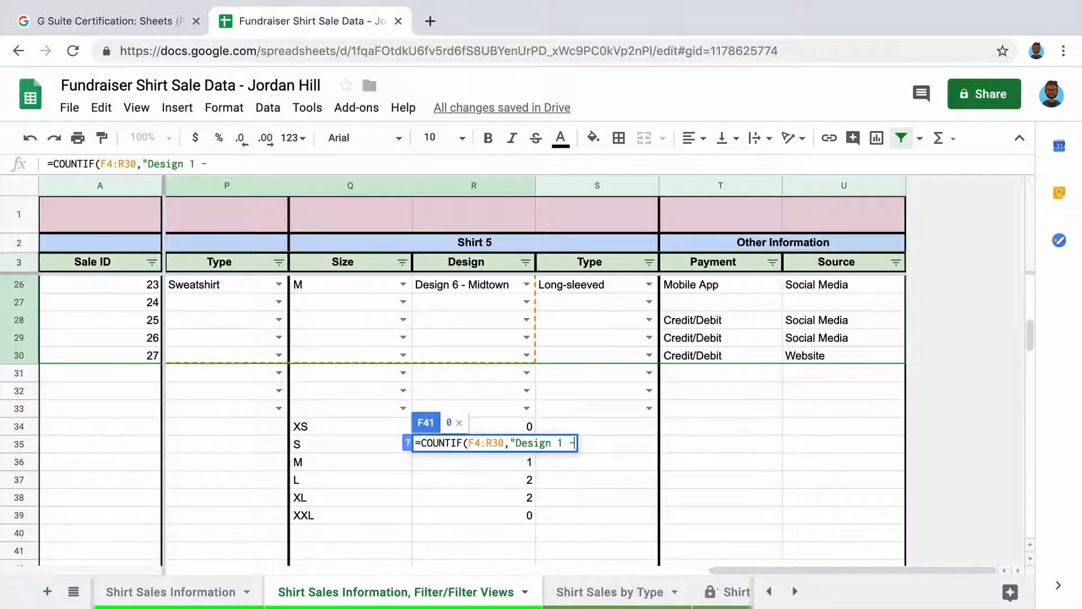
pyautogui.write('Waves")')
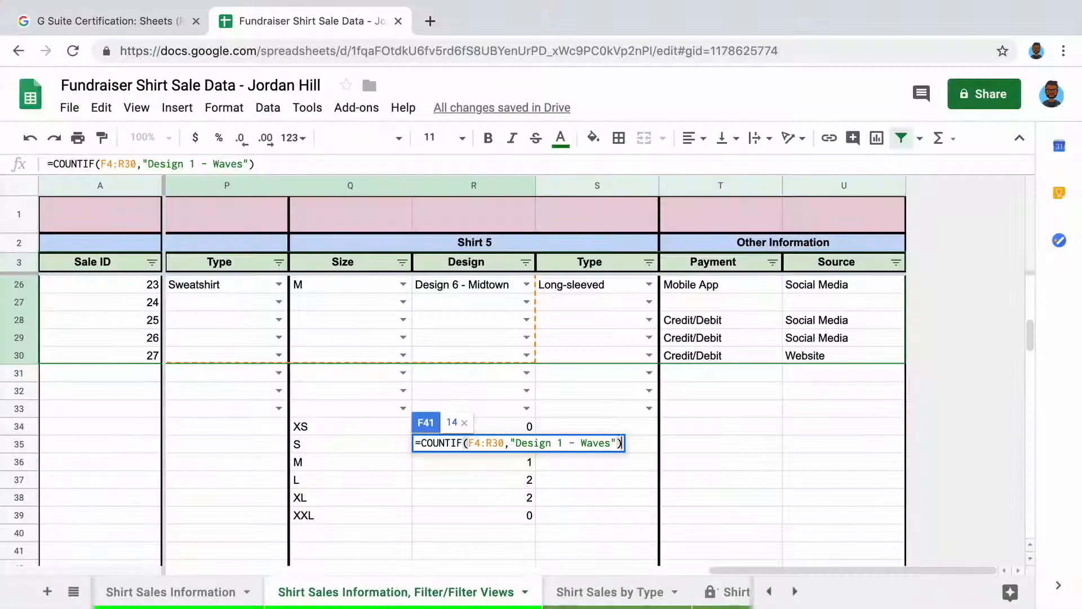
pyautogui.press('Return')
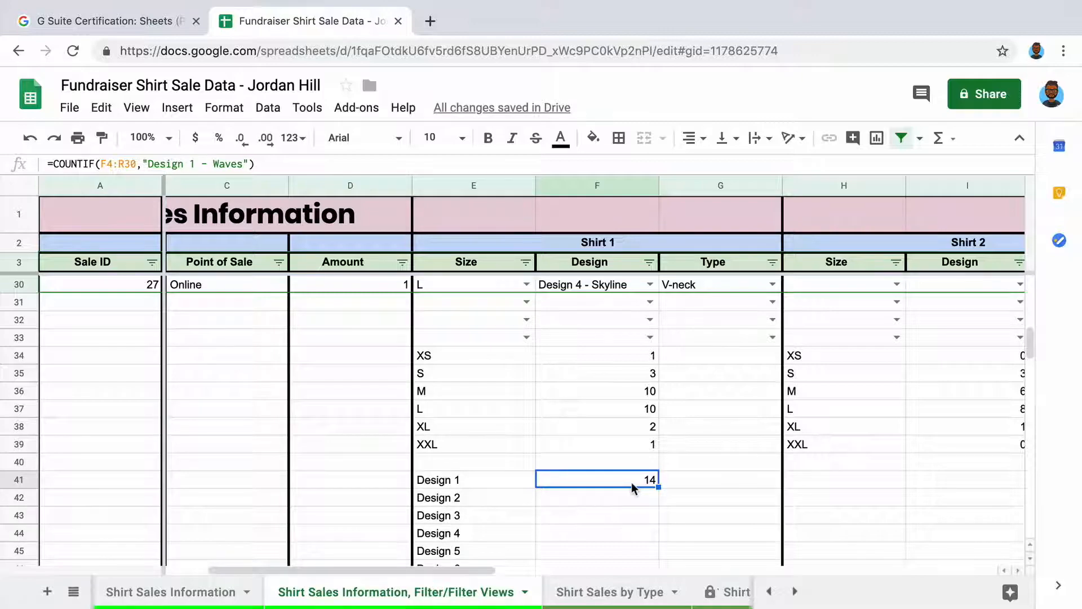
# Step: Begin a COUNTIF formula in cell F42 for the Design 2 count
pyautogui.click(625, 498)
pyautogui.write('=COUNTIF(')
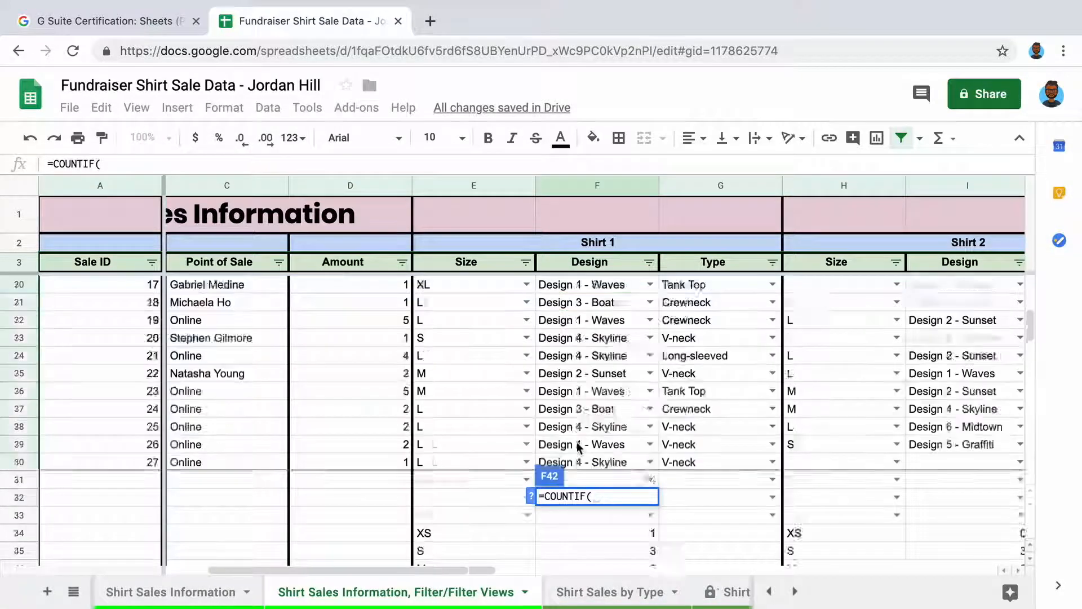
pyautogui.hscroll(8, 590, 286)
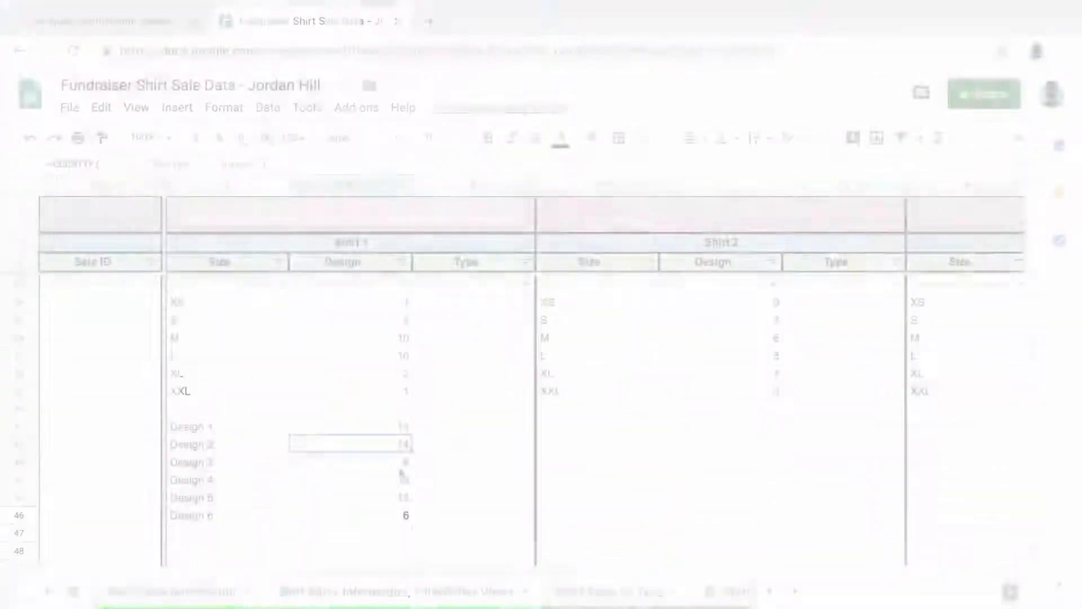
# Step: Add a "Total" row below Design 6 in row 47, with a SUM formula adding the design counts in F41:F46
pyautogui.press('Down')
pyautogui.press('Down')
pyautogui.press('Down')
pyautogui.press('Down')
pyautogui.click(248, 539)
pyautogui.write('Total')
pyautogui.press('Tab')
pyautogui.write('=sum')
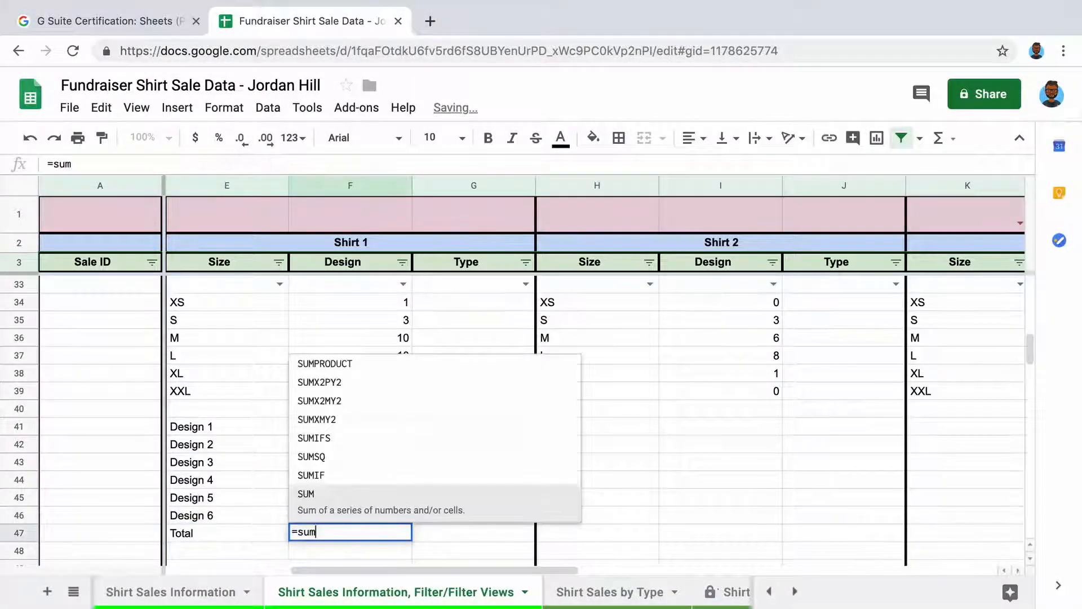
pyautogui.press('Tab')
pyautogui.moveTo(350, 426); pyautogui.dragTo(348, 519)
pyautogui.press('Return')
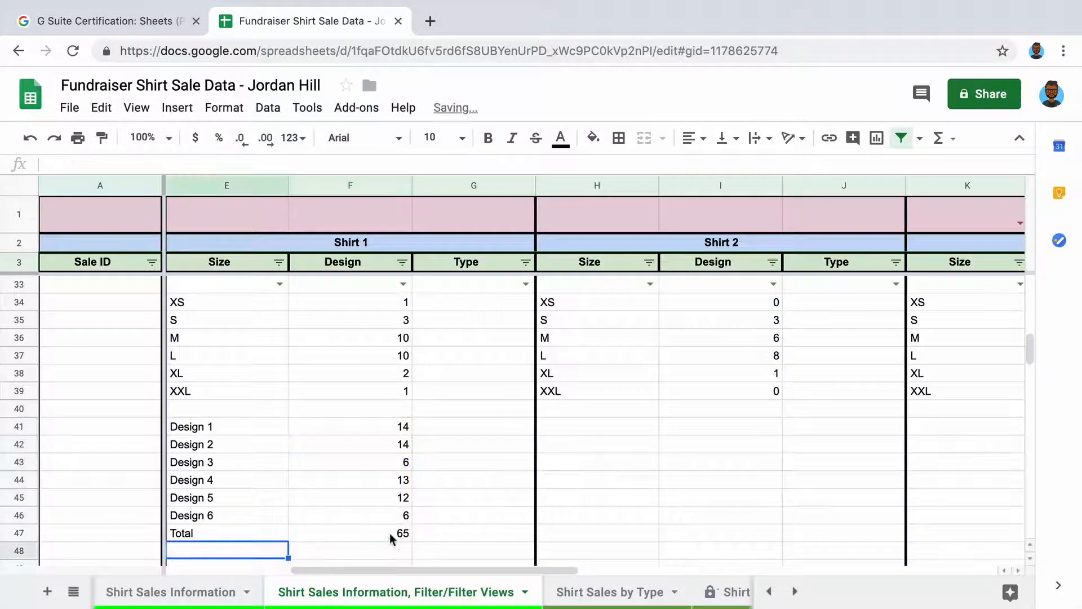
# Step: Copy the design counts and total in E41:F47, and select cell B14 on the Shirt Sales by Type sheet as the destination
pyautogui.click(390, 532)
pyautogui.moveTo(239, 433); pyautogui.dragTo(351, 531)
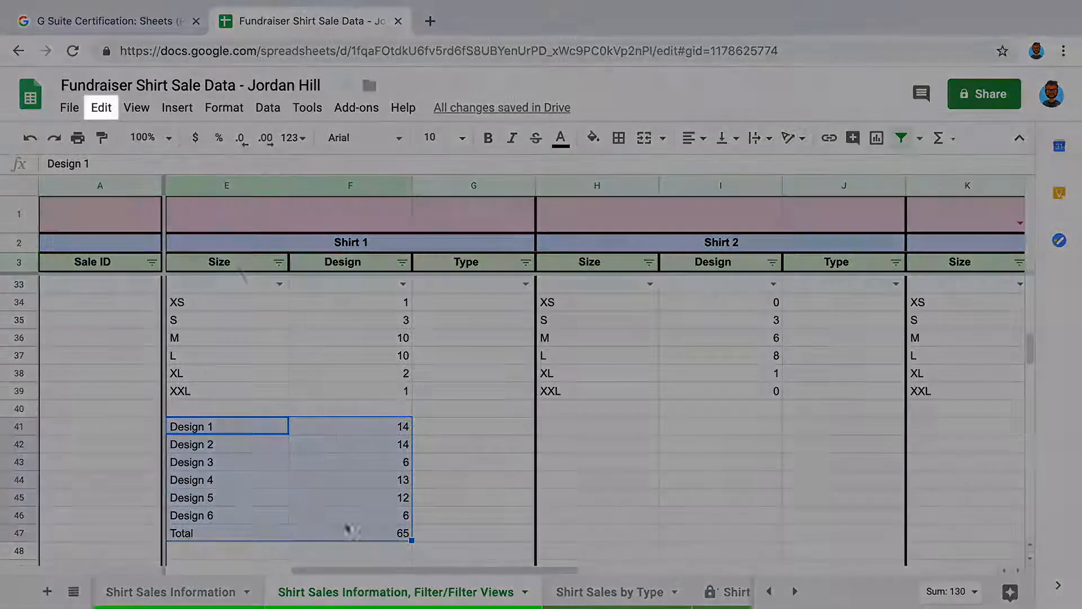
pyautogui.click(94, 115)
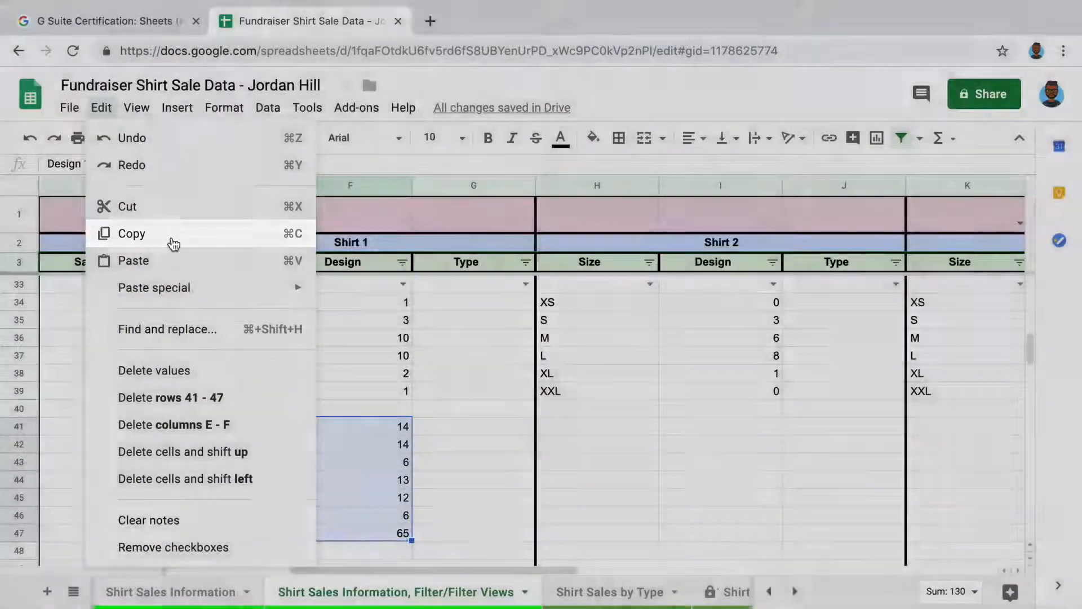
pyautogui.click(173, 243)
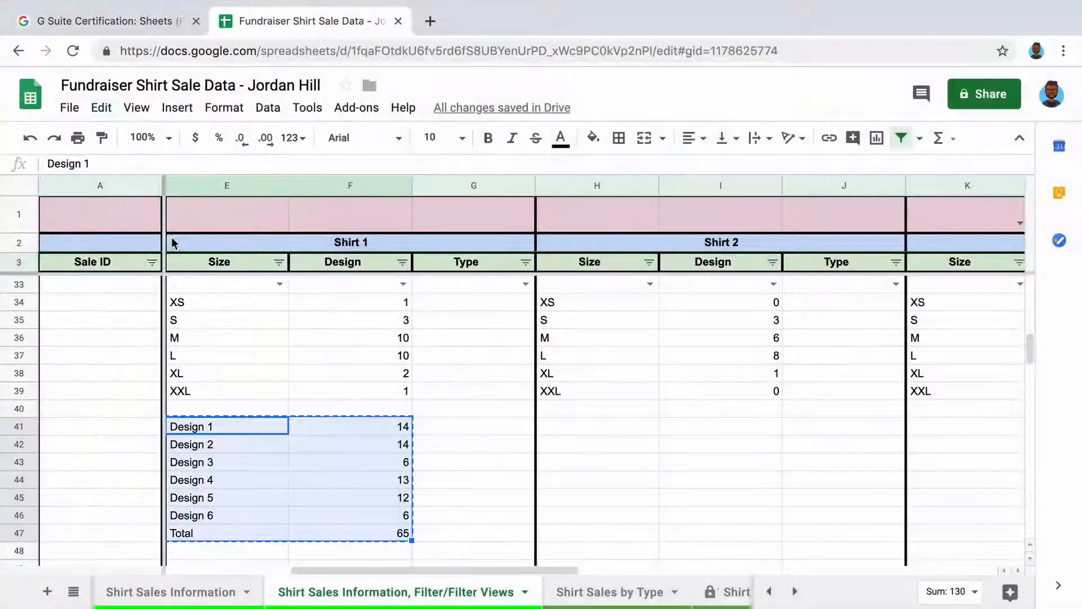
pyautogui.click(595, 593)
pyautogui.click(178, 459)
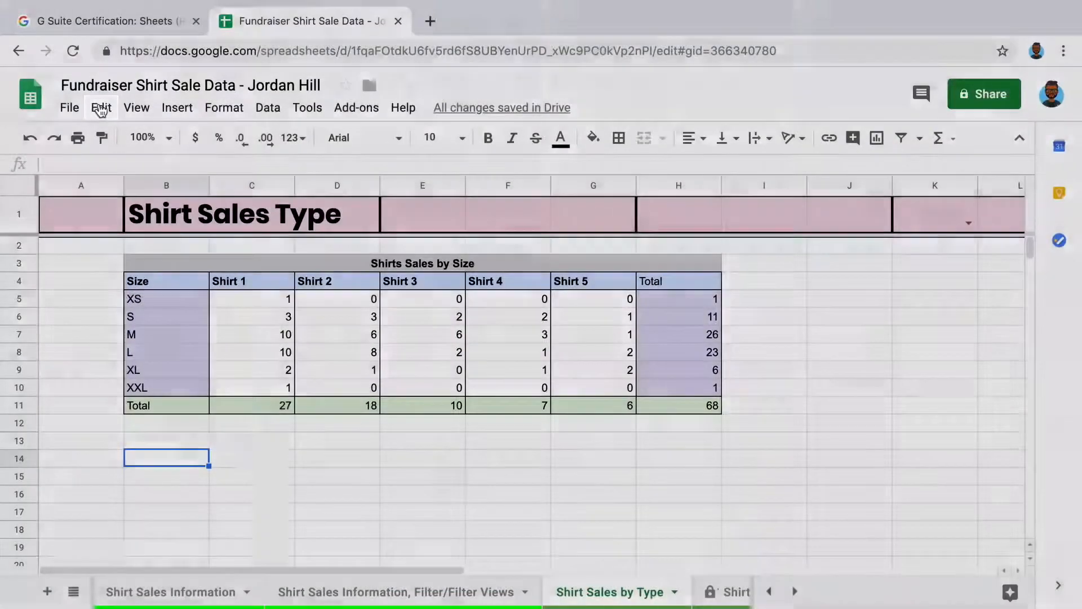
# Step: Try a regular paste of the copied design table at cell B14, and undo it
pyautogui.click(101, 108)
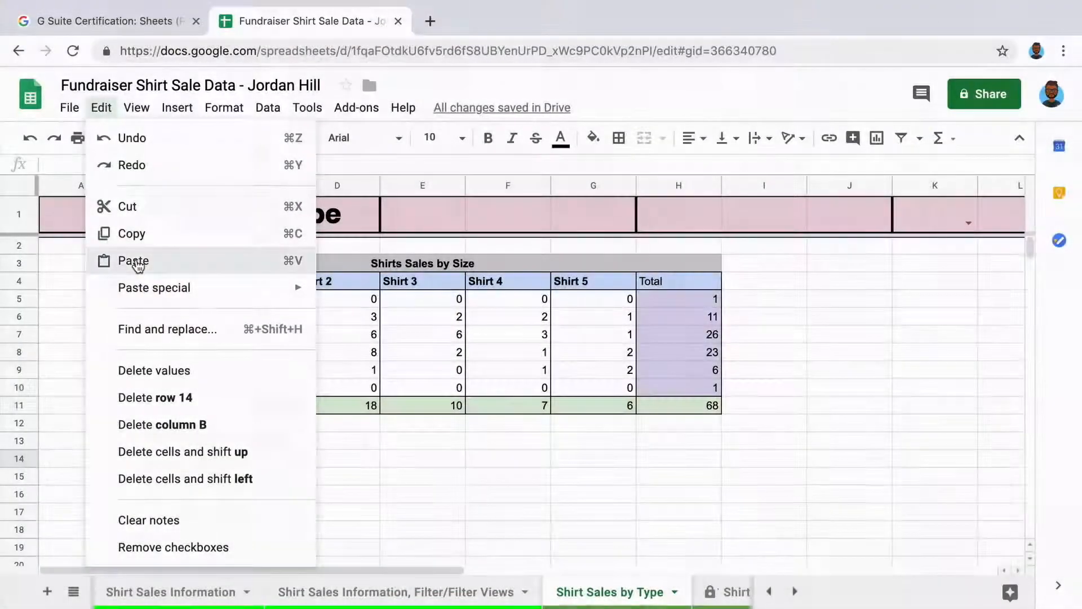
pyautogui.click(136, 262)
pyautogui.scroll(-2, 108, 363)
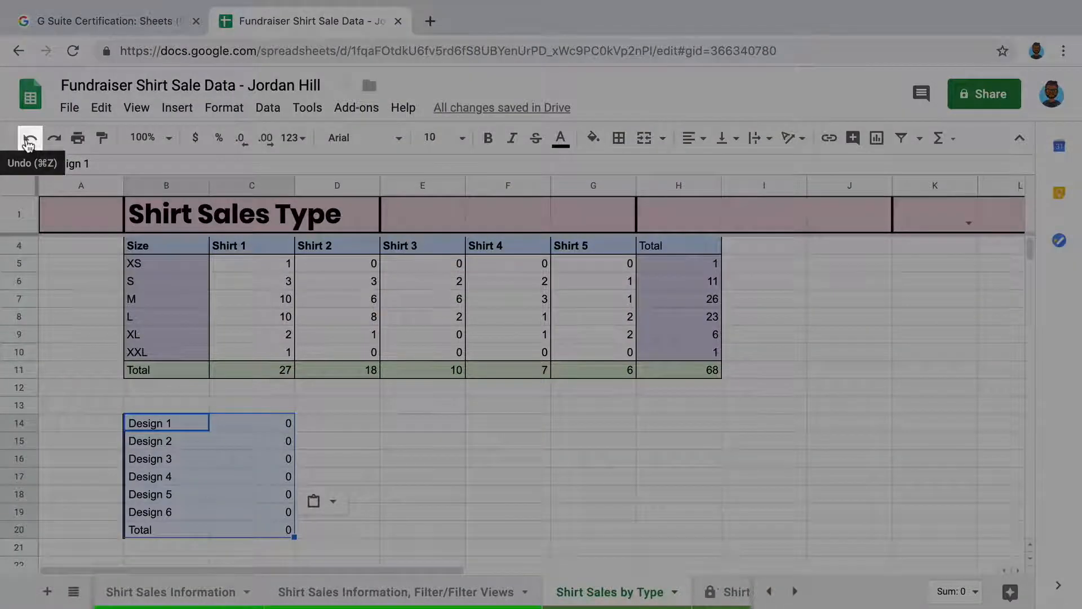
pyautogui.click(29, 142)
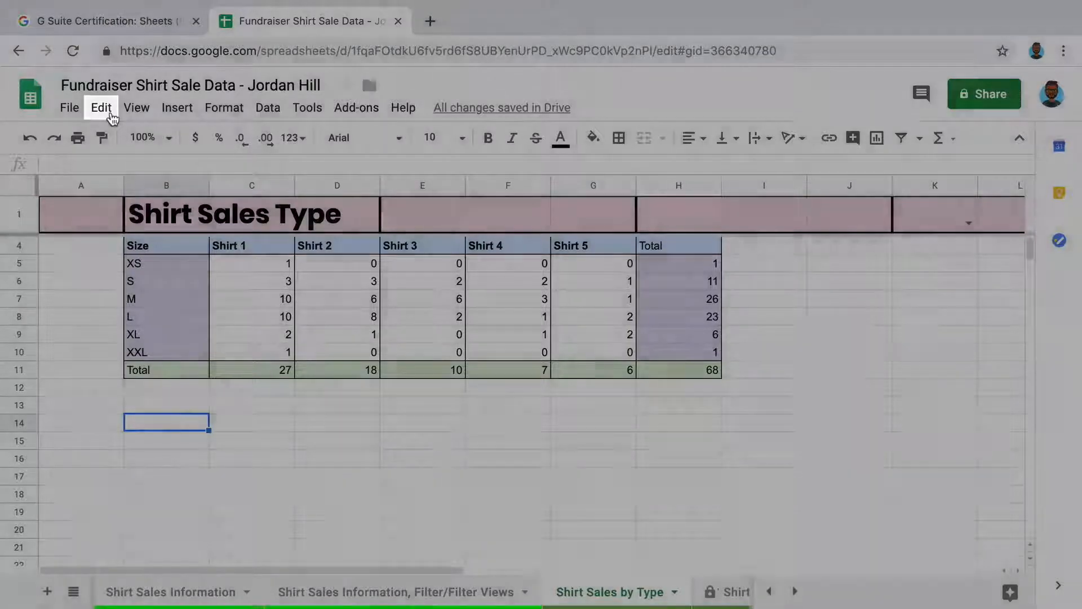
# Step: Paste the copied design table at cell B14 as values only
pyautogui.click(110, 114)
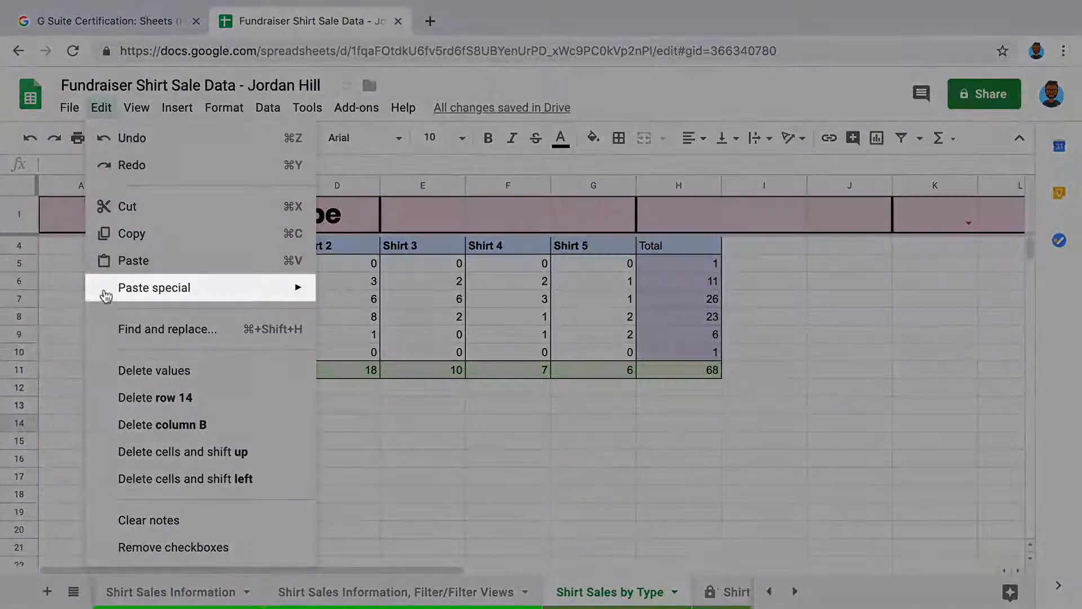
pyautogui.moveTo(103, 293)
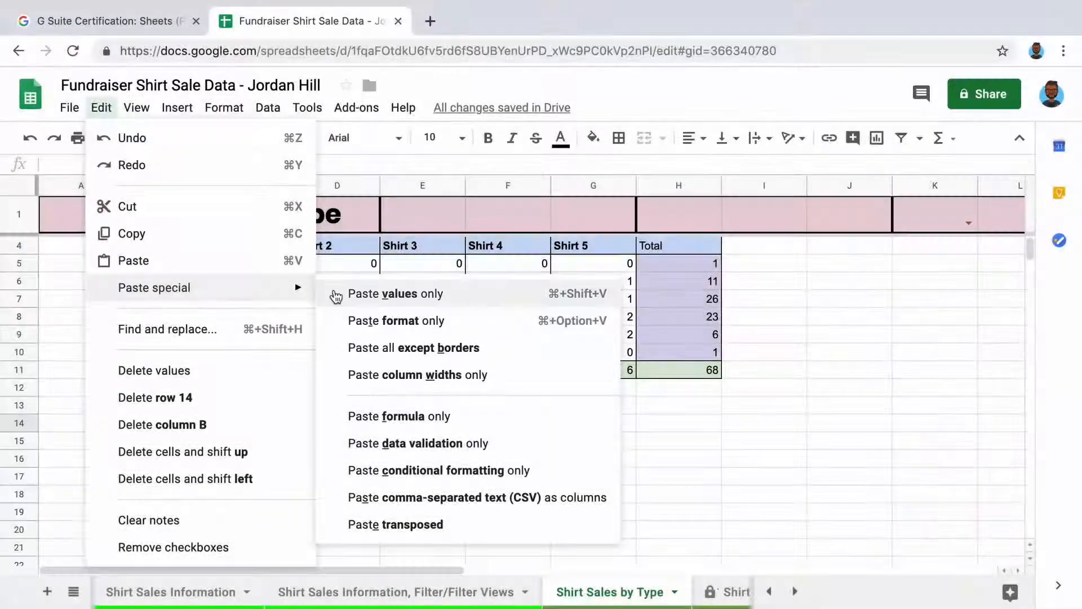
pyautogui.click(336, 293)
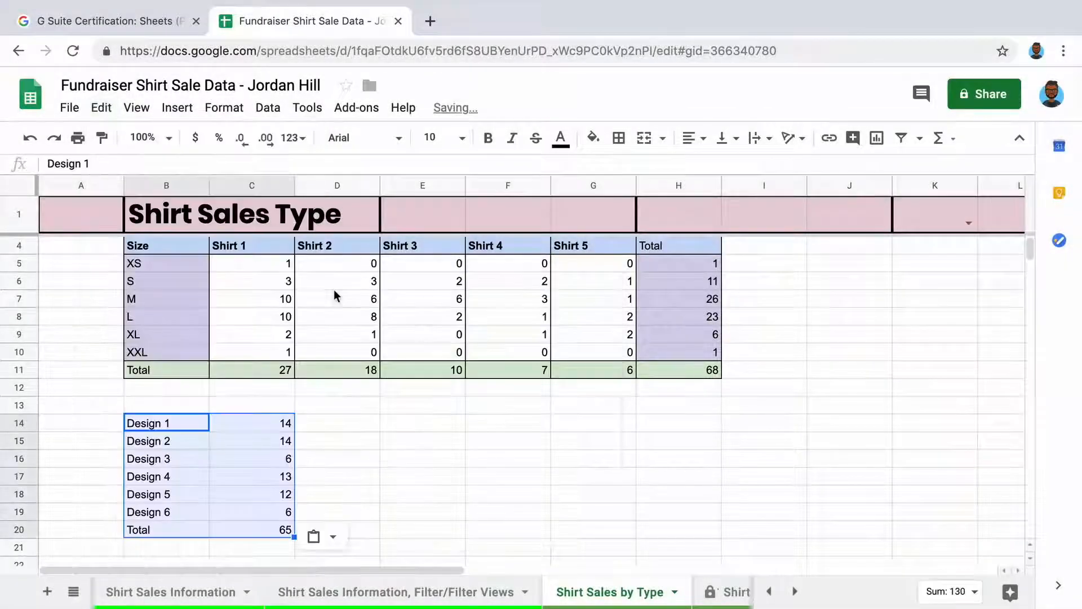
# Step: Enter the title "Shirt Sales by Design" in cell B13 above the pasted table
pyautogui.click(198, 405)
pyautogui.write('Shirt Sales by Des')
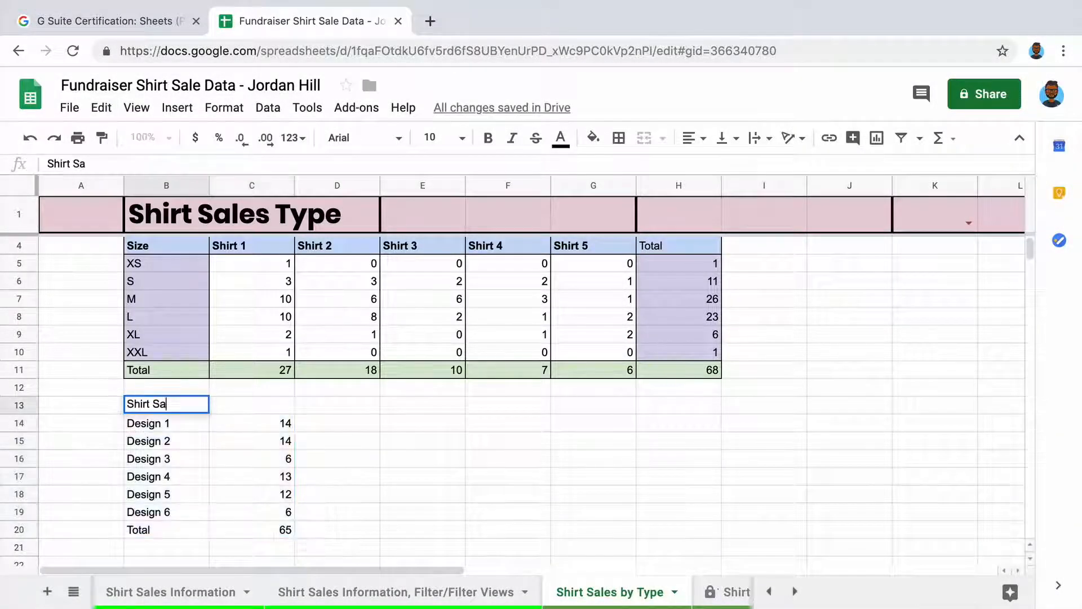
pyautogui.write('ign')
pyautogui.press('Return')
# Step: Merge cells B13 and C13 so the title spans both columns of the design table
pyautogui.moveTo(237, 405); pyautogui.dragTo(194, 404)
pyautogui.click(227, 111)
pyautogui.moveTo(269, 373)
pyautogui.click(426, 414)
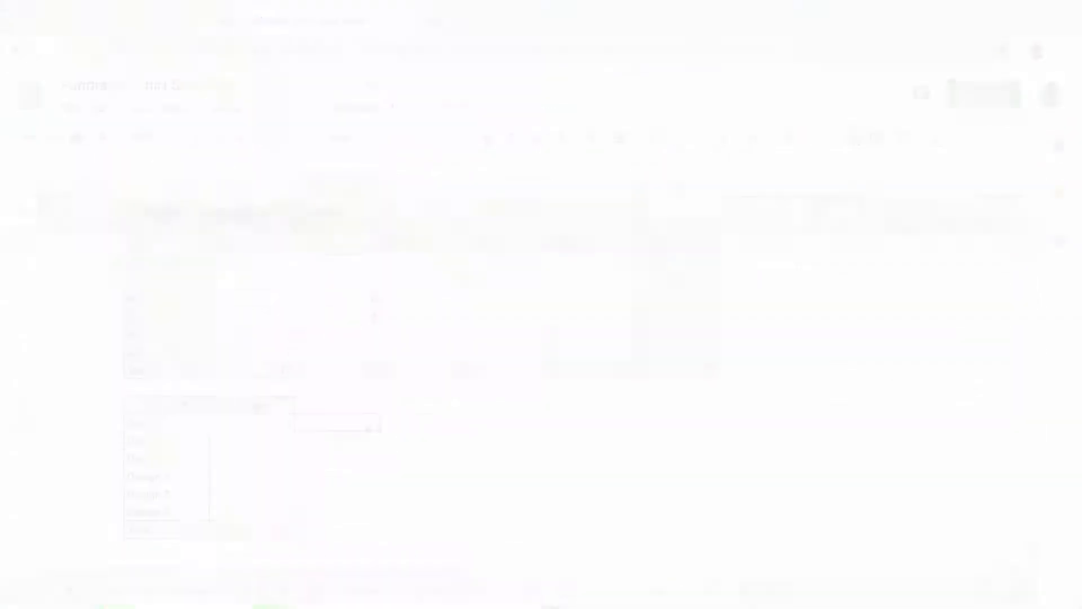
pyautogui.click(367, 430)
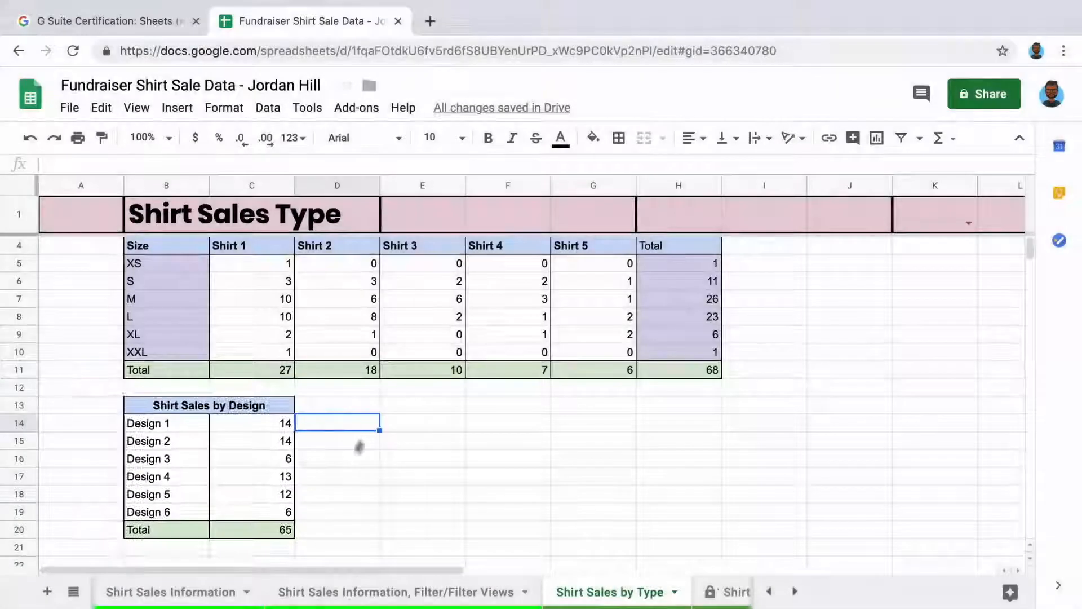
# Step: Insert a chart from the design names and counts in B14:C19, and change its type to a pie chart
pyautogui.moveTo(167, 423); pyautogui.dragTo(257, 513)
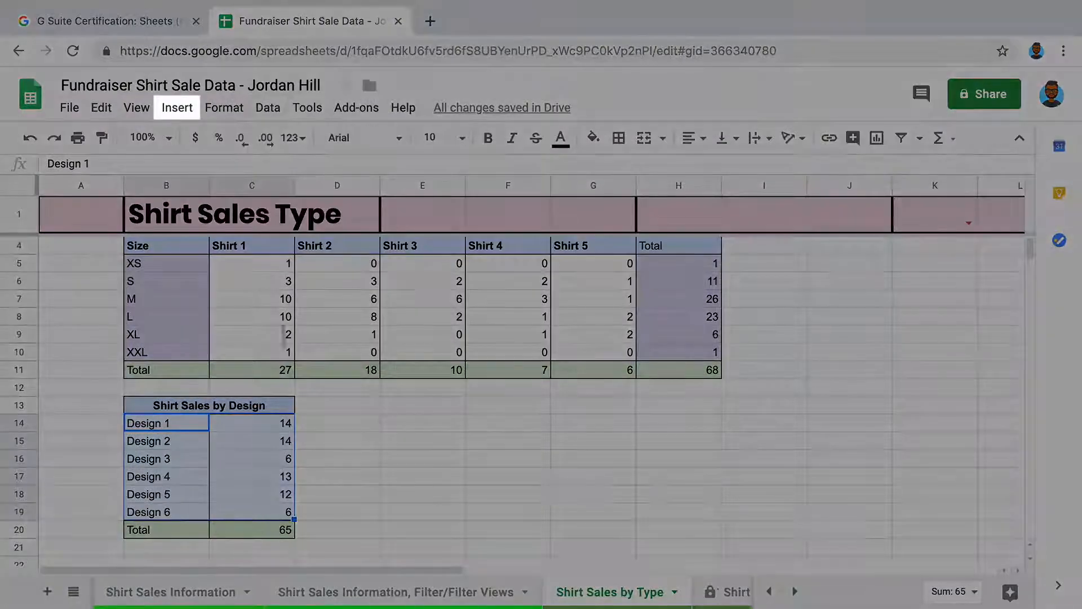
pyautogui.click(177, 108)
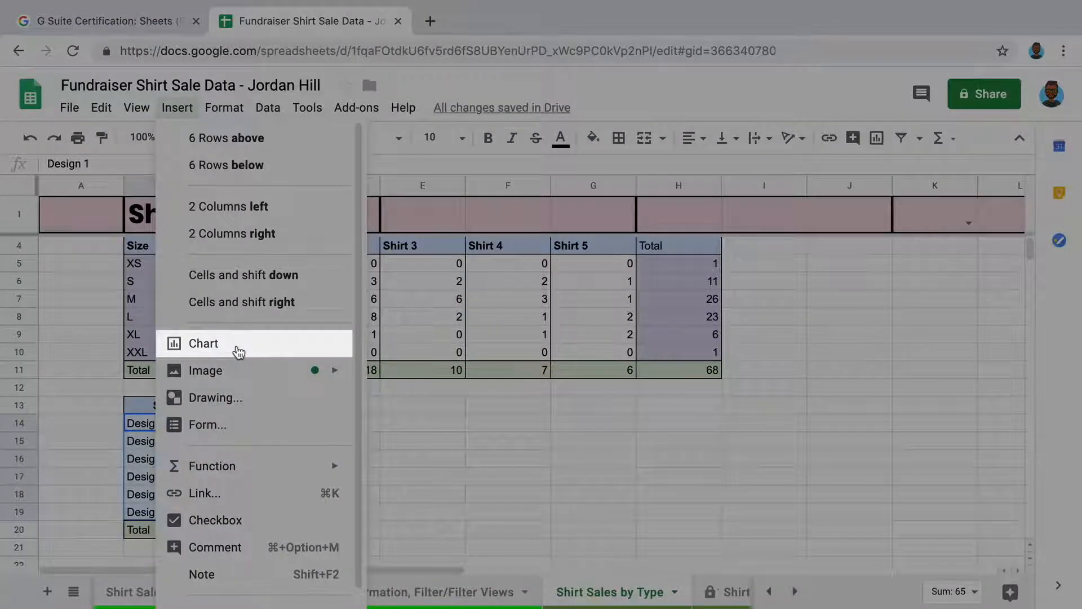
pyautogui.click(237, 348)
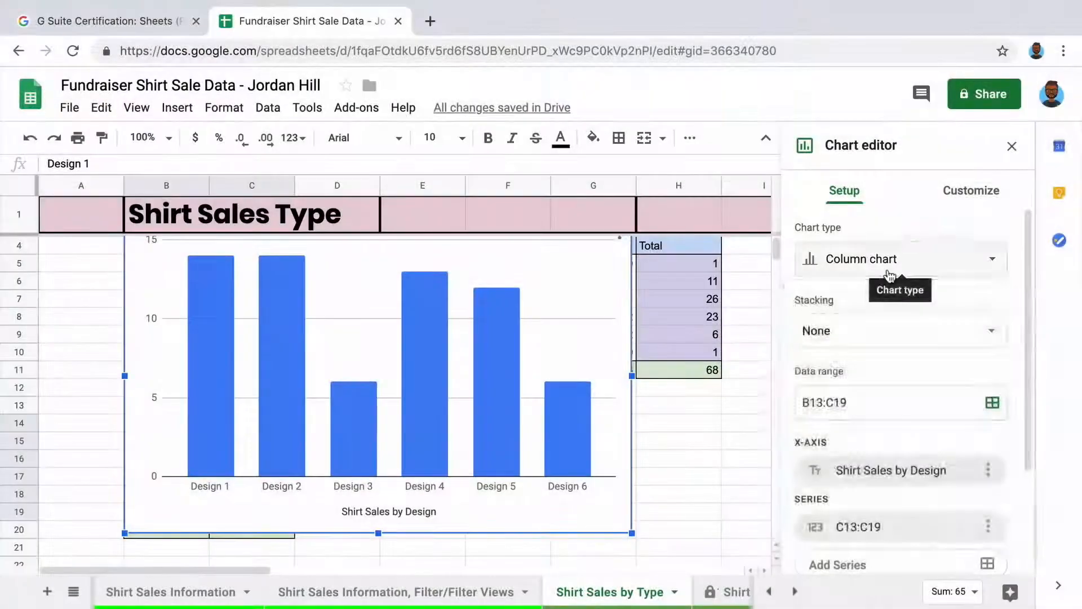
pyautogui.click(889, 272)
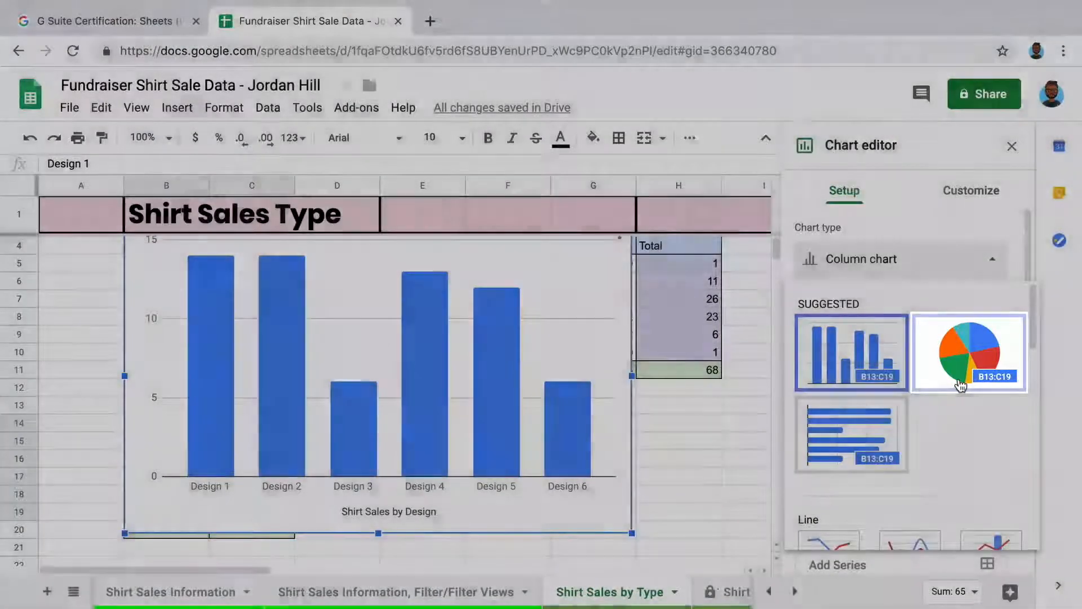
pyautogui.click(961, 385)
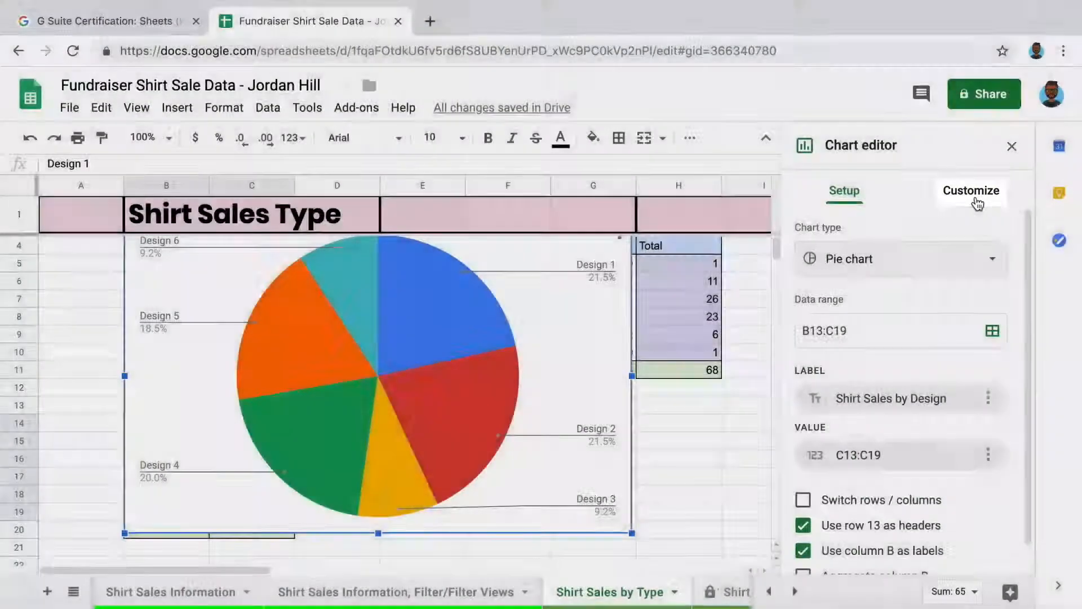
# Step: Give the pie chart the title "Shirt Sales by Design"
pyautogui.click(977, 202)
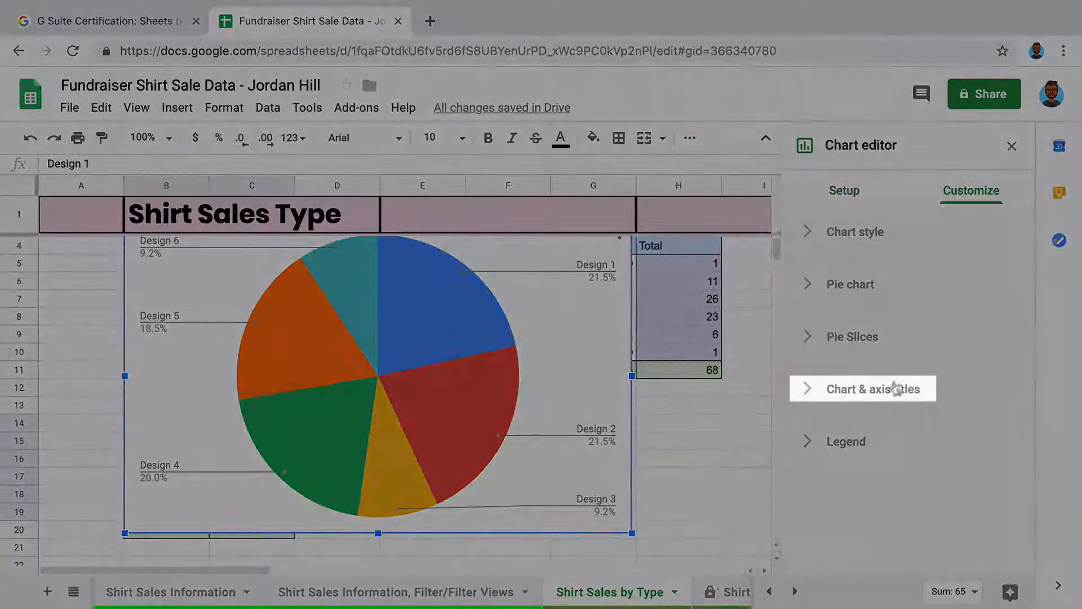
pyautogui.click(892, 398)
pyautogui.click(882, 376)
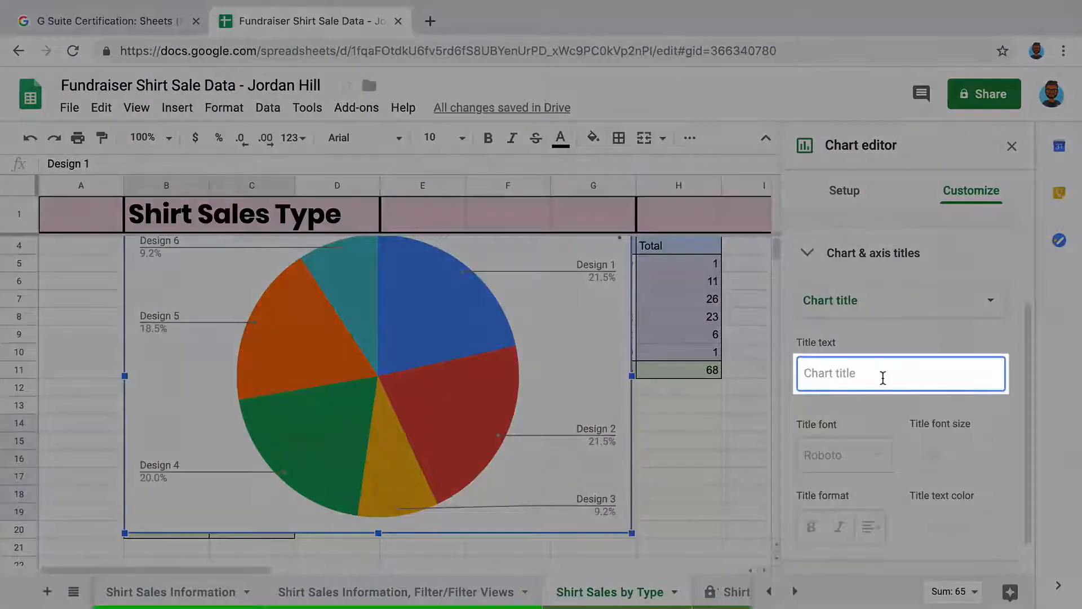
pyautogui.write('Shirt Sales by Desi')
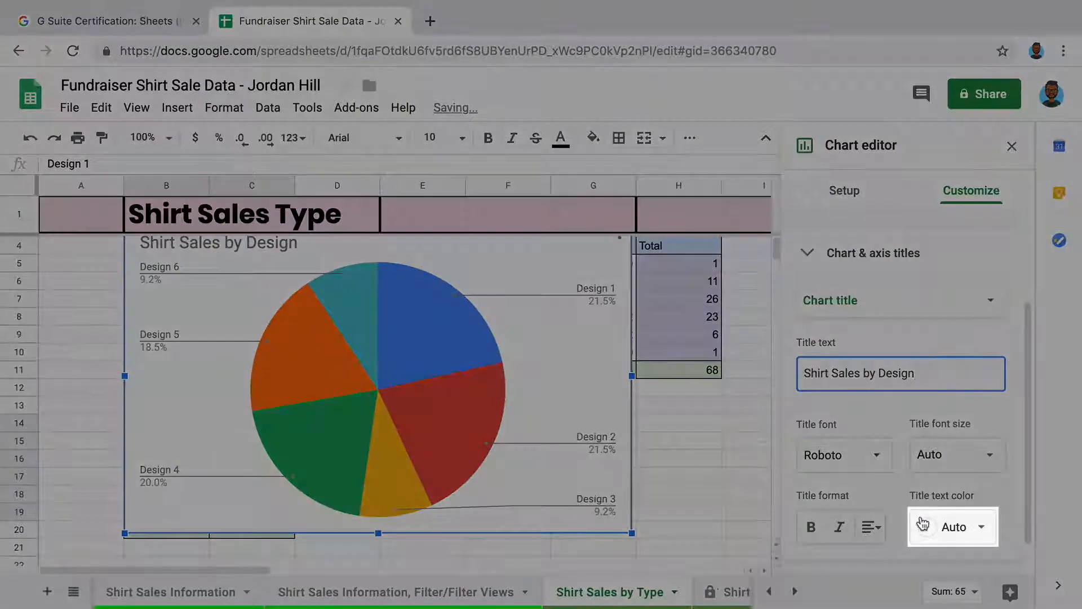
# Step: Make the chart title dark gray and bold
pyautogui.click(923, 524)
pyautogui.click(855, 326)
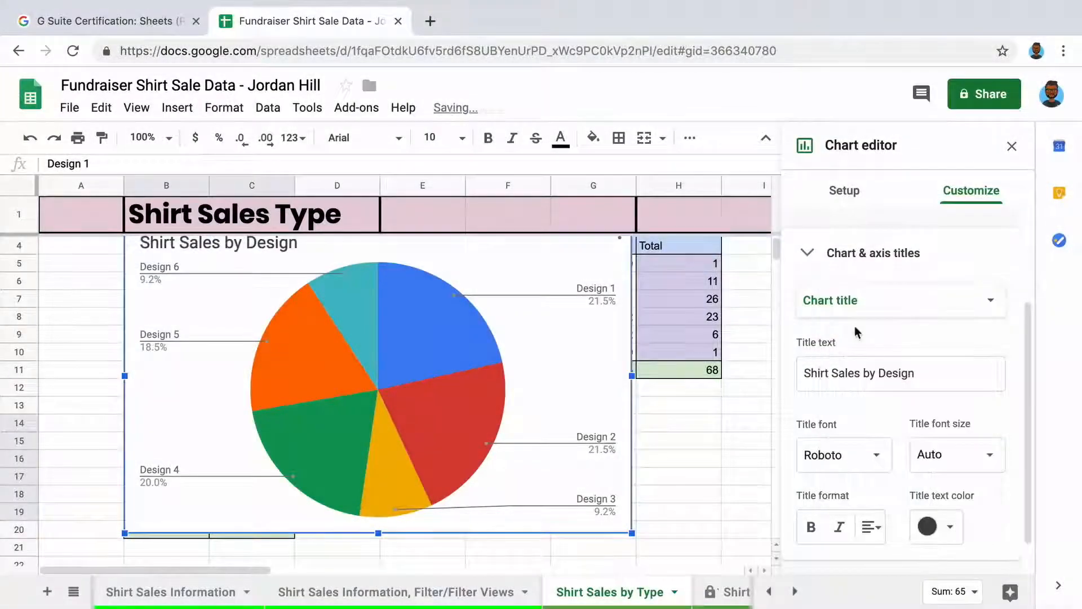
pyautogui.click(811, 526)
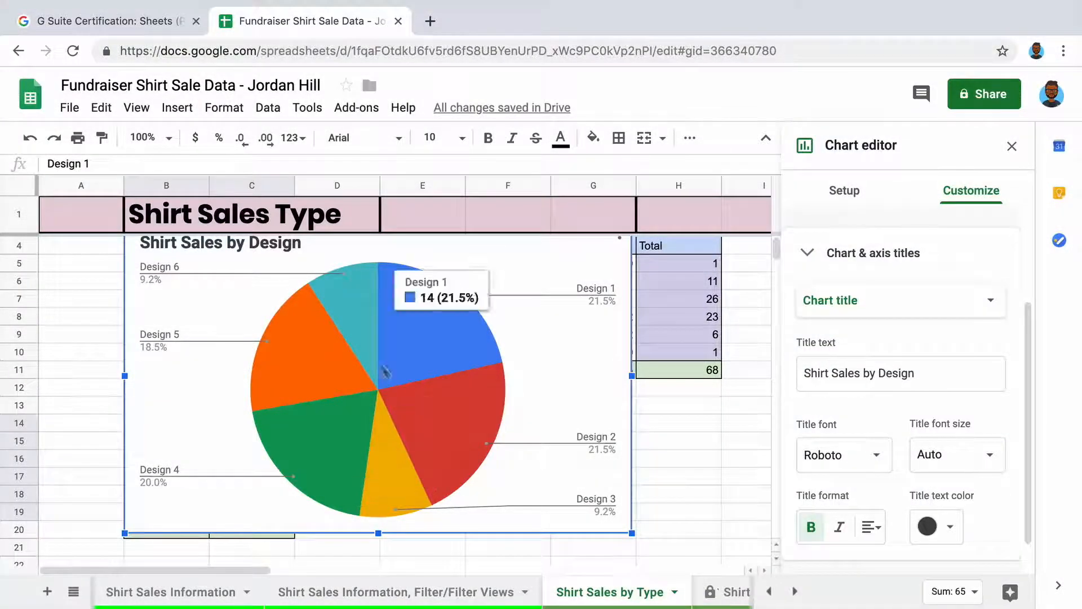
# Step: Recolor the Design 6 slice light purple and the Design 3 slice dark teal, and close the chart editor
pyautogui.click(357, 327)
pyautogui.click(828, 434)
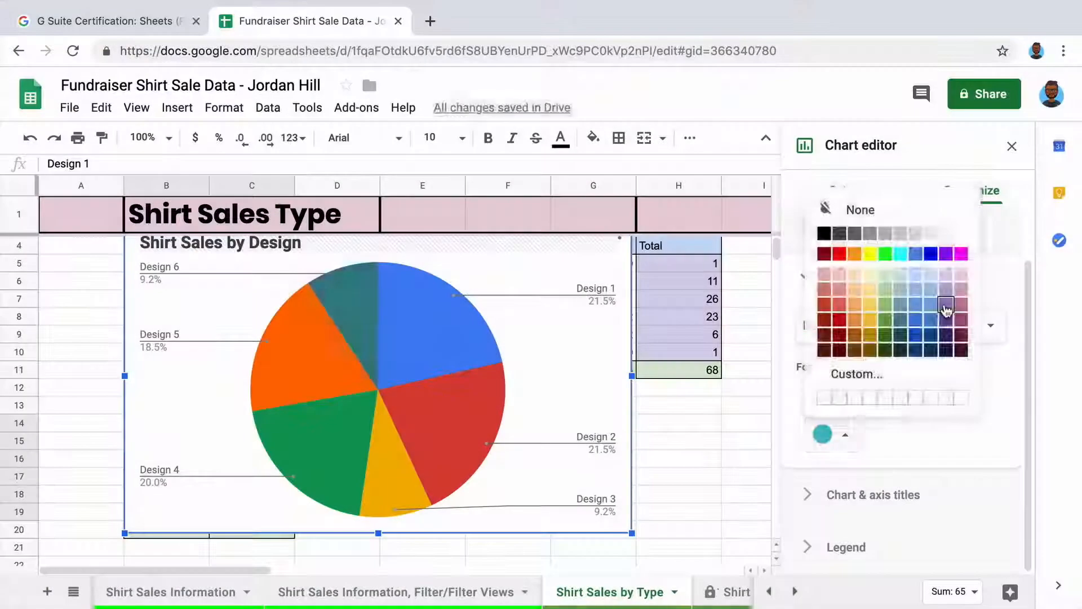
pyautogui.click(946, 309)
pyautogui.click(395, 487)
pyautogui.click(829, 434)
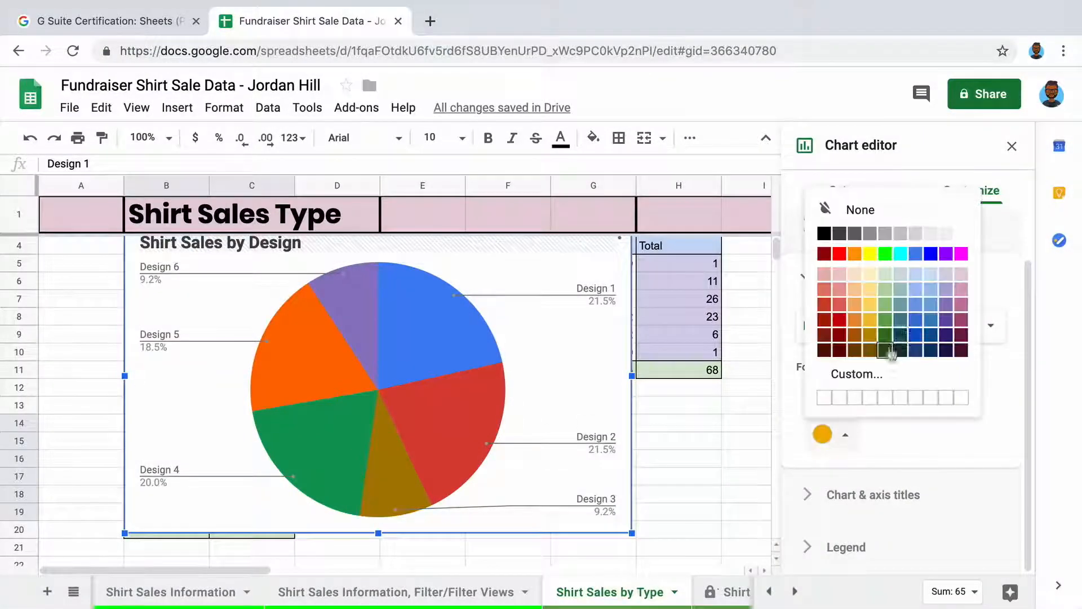
pyautogui.click(901, 350)
pyautogui.click(1012, 146)
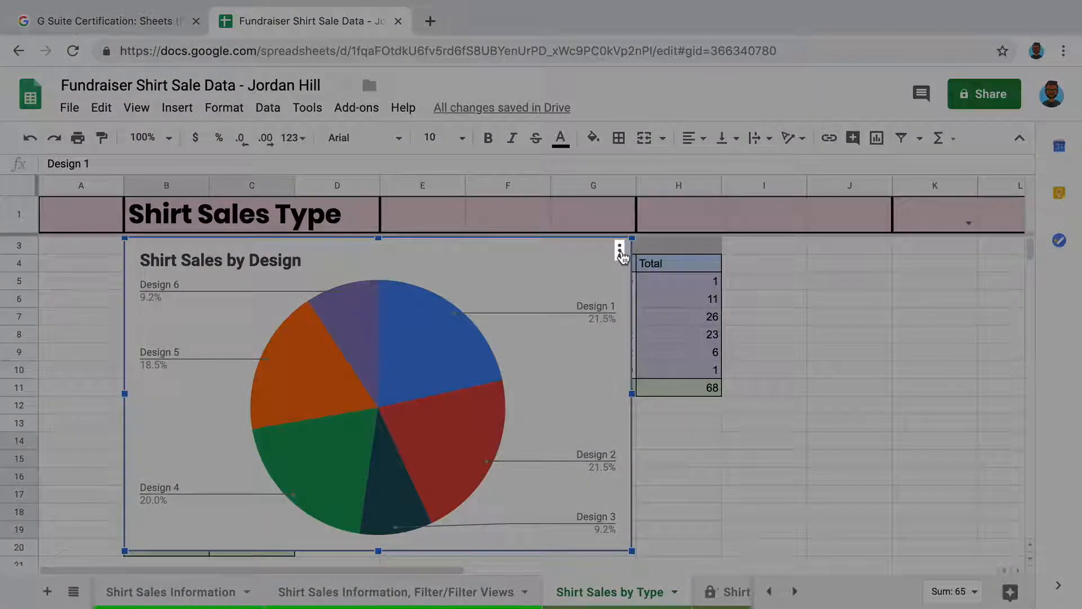
# Step: Move the pie chart to its own sheet and rename that sheet "Shirt Sales by Design"
pyautogui.click(619, 251)
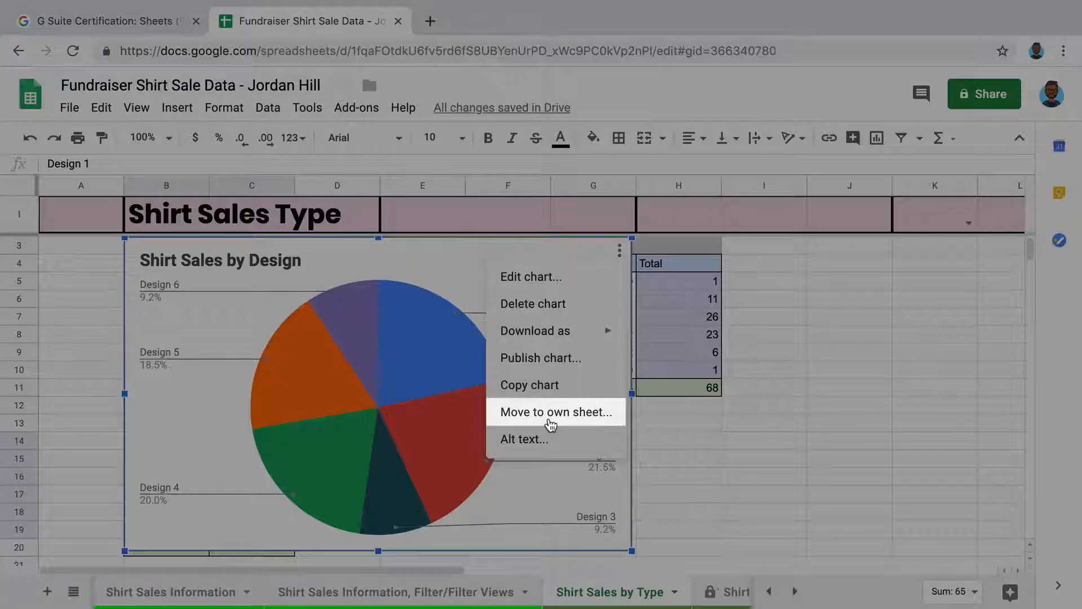
pyautogui.click(550, 420)
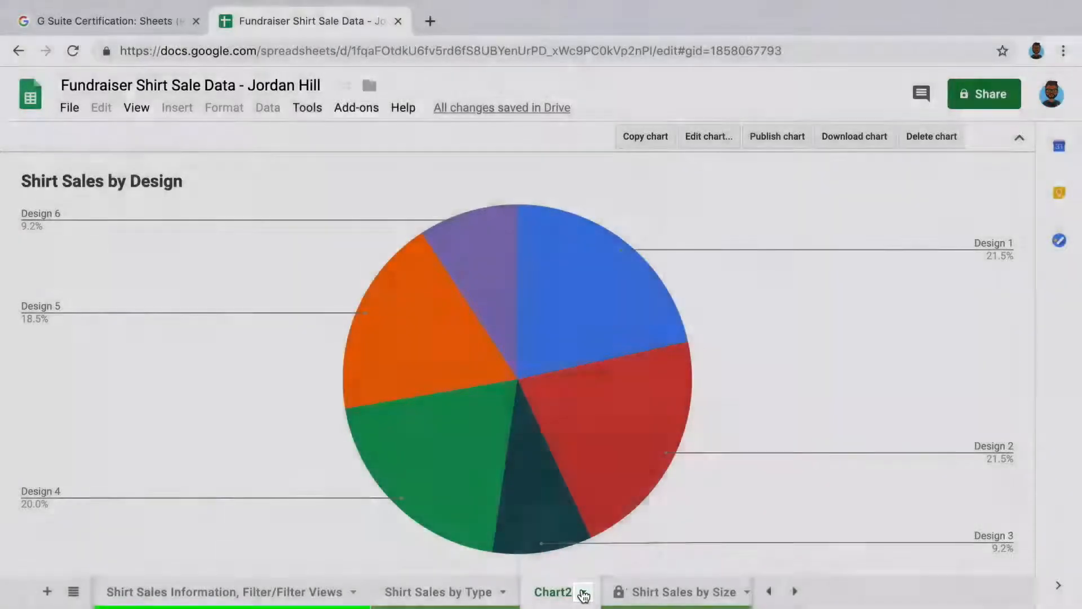
pyautogui.click(583, 592)
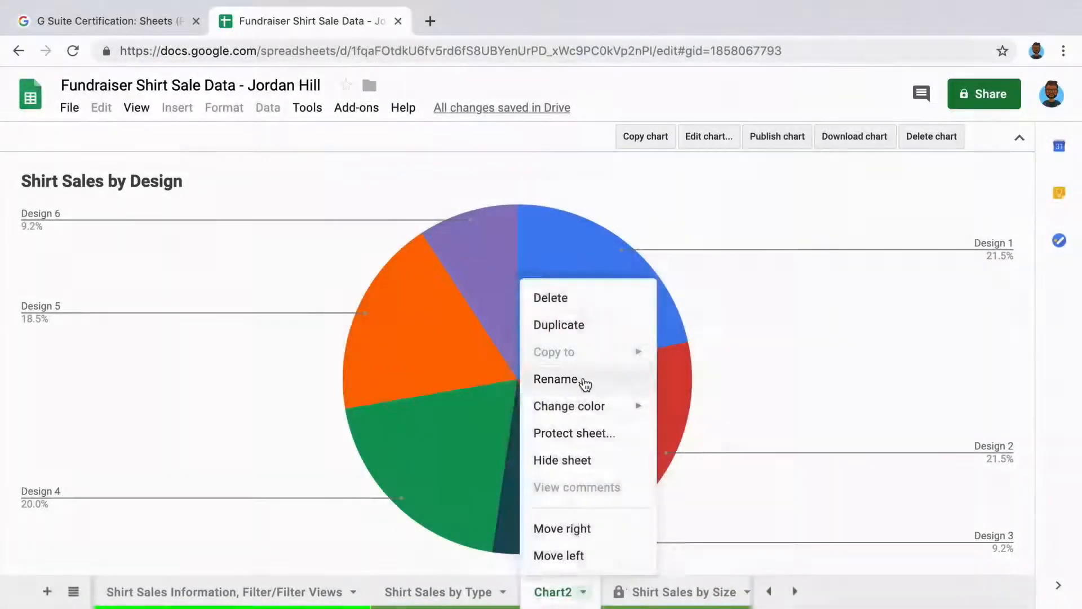
pyautogui.click(585, 384)
pyautogui.write('Shirt Sales by Design')
pyautogui.press('Return')
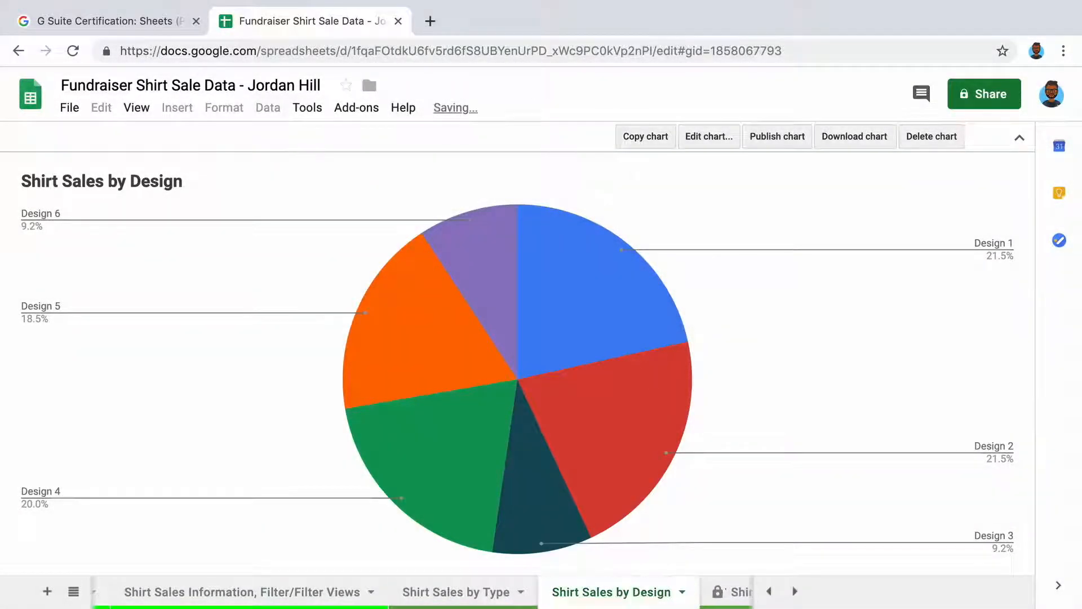
# Step: Set the tab color of the Shirt Sales by Design sheet to dark green
pyautogui.click(681, 592)
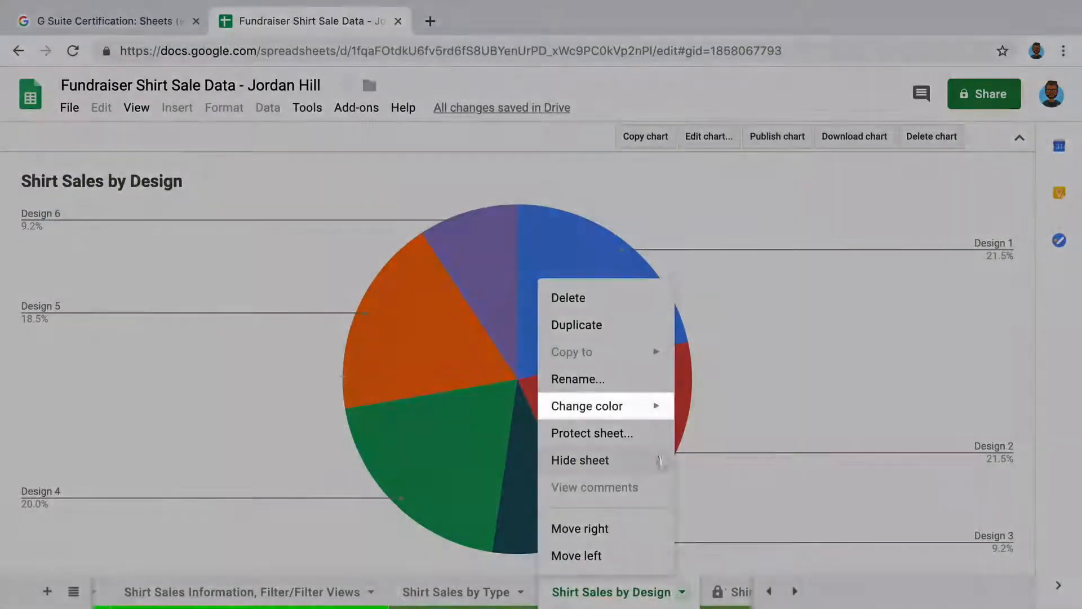
pyautogui.moveTo(651, 411)
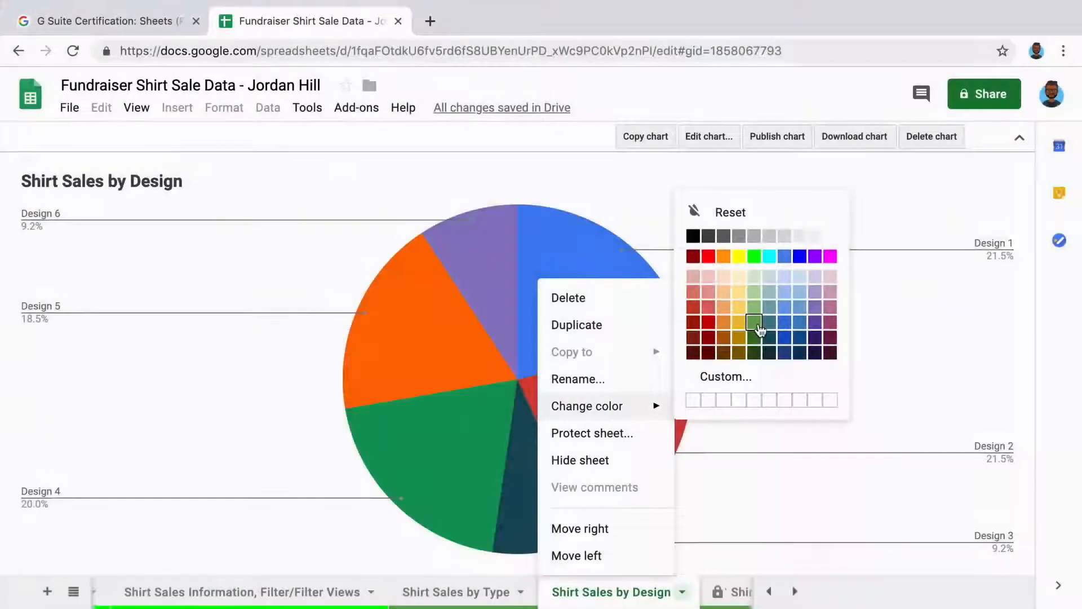
pyautogui.click(759, 325)
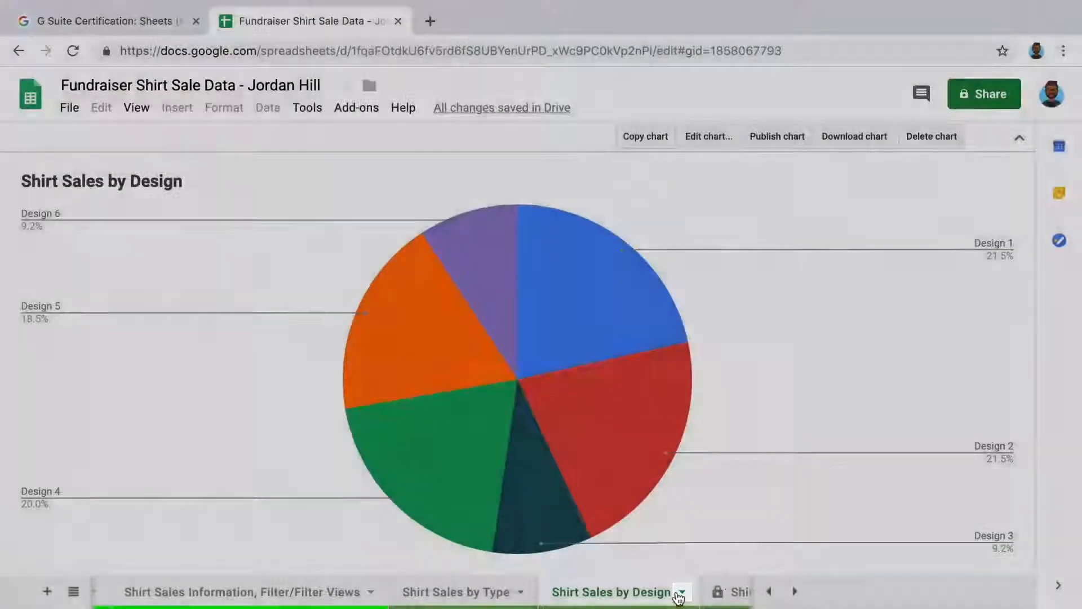
# Step: Protect the Shirt Sales by Design sheet so that it shows a warning when it is edited
pyautogui.click(681, 592)
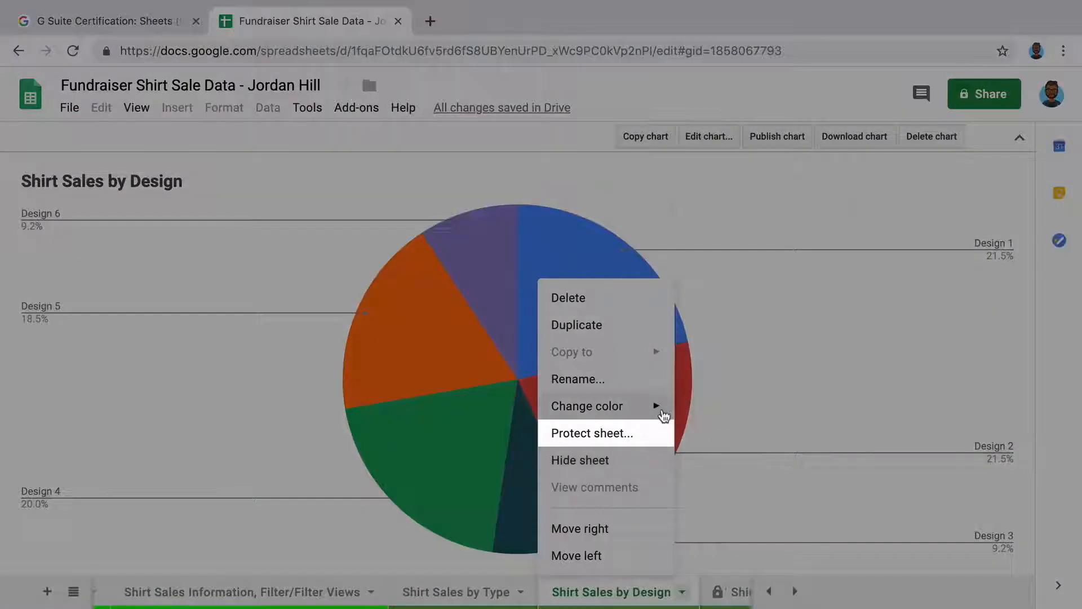
pyautogui.click(656, 444)
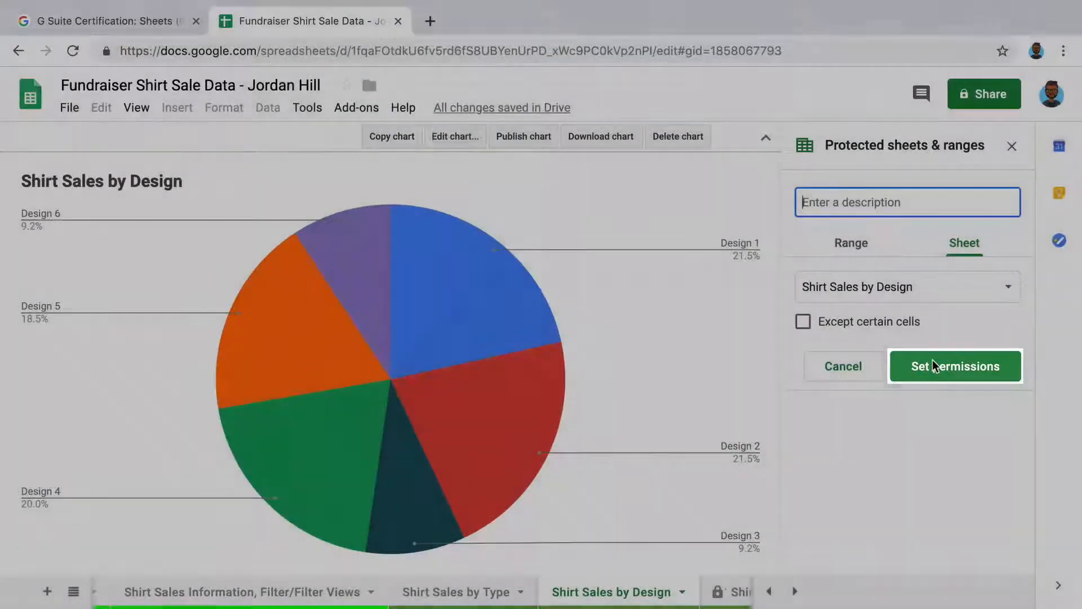
pyautogui.click(933, 364)
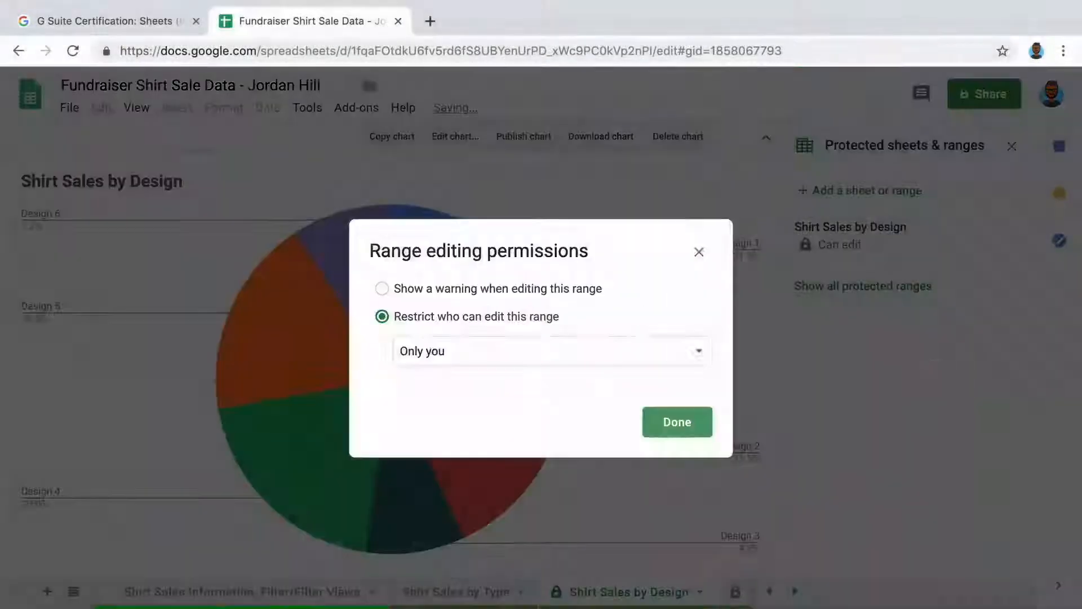
pyautogui.click(523, 289)
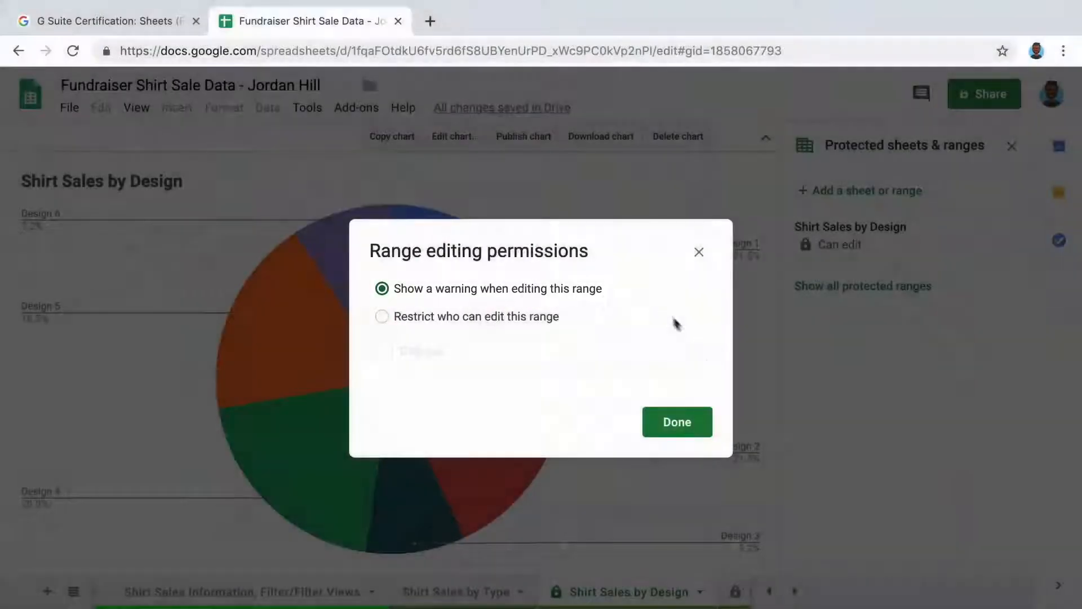
pyautogui.click(680, 424)
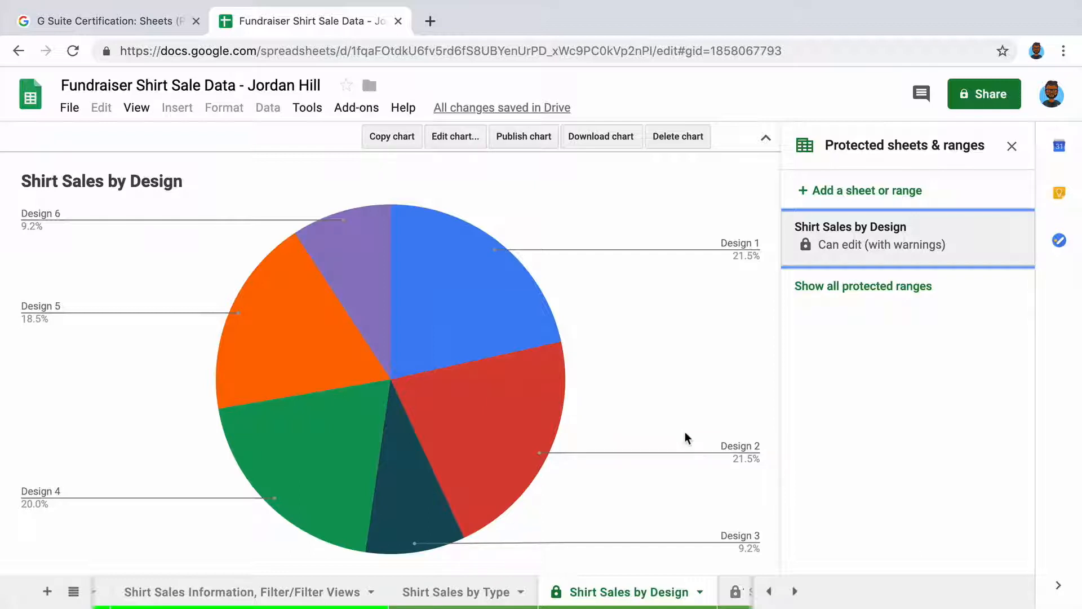
# Step: On the Shirt Sales Information, Filter/Filter Views sheet, start a list of shirt types at H41 by copying V-neck and another type from column G
pyautogui.doubleClick(411, 503)
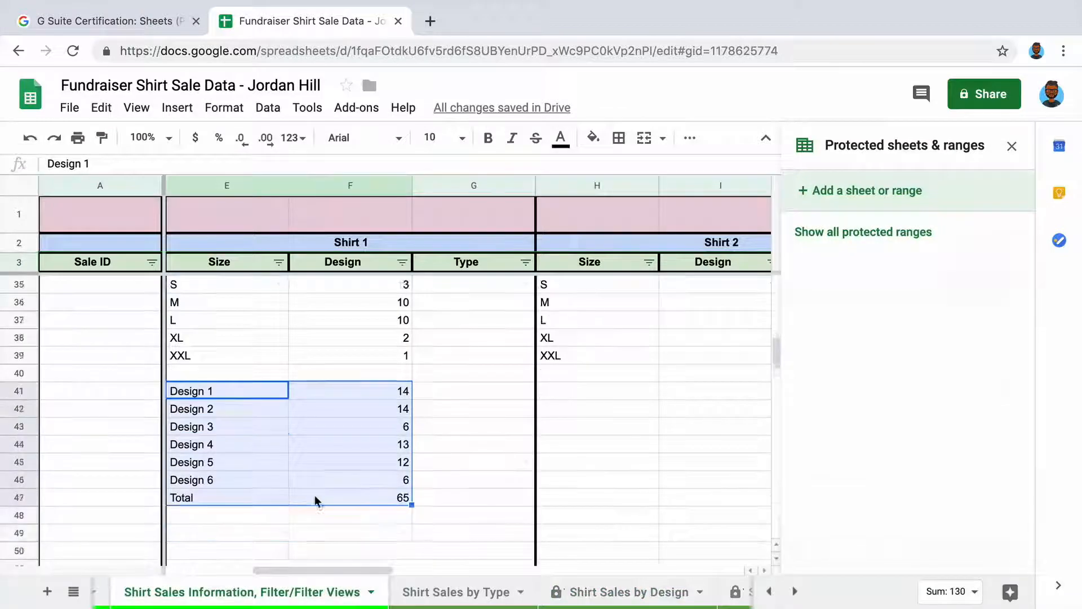
pyautogui.scroll(2, 316, 502)
pyautogui.click(564, 378)
pyautogui.scroll(3, 566, 383)
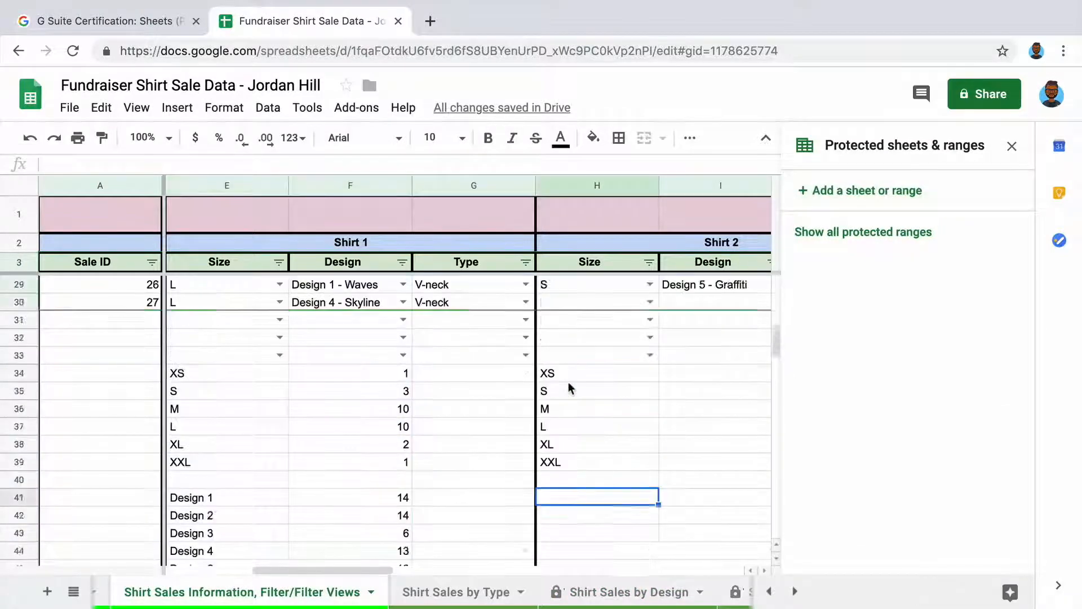
pyautogui.click(570, 479)
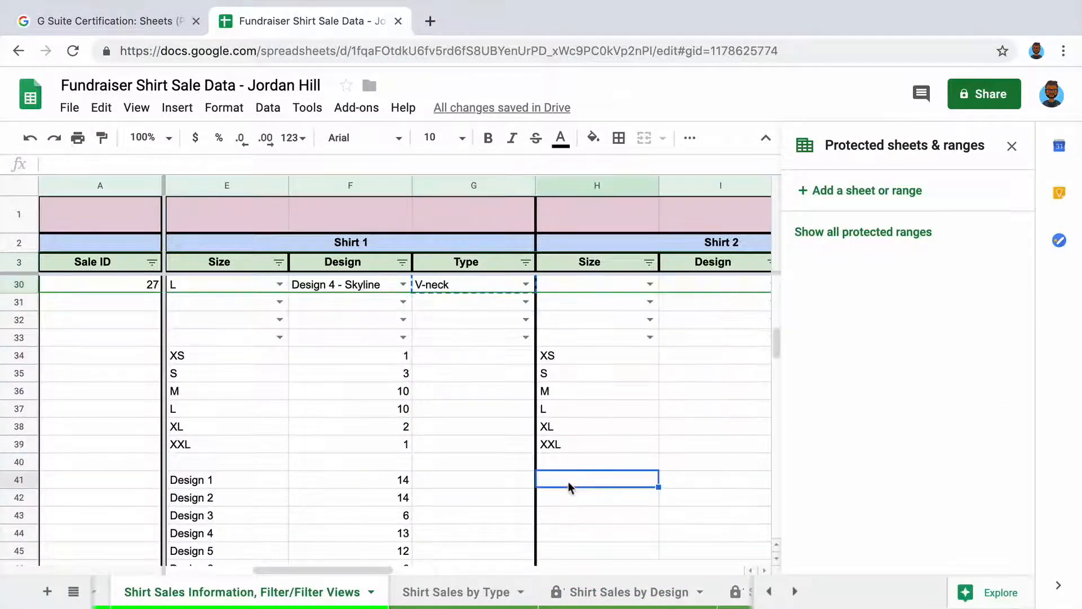
pyautogui.write('V-neck')
pyautogui.click(474, 317)
pyautogui.hotkey('ctrl', 'c')
pyautogui.click(586, 479)
pyautogui.hotkey('ctrl', 'v')
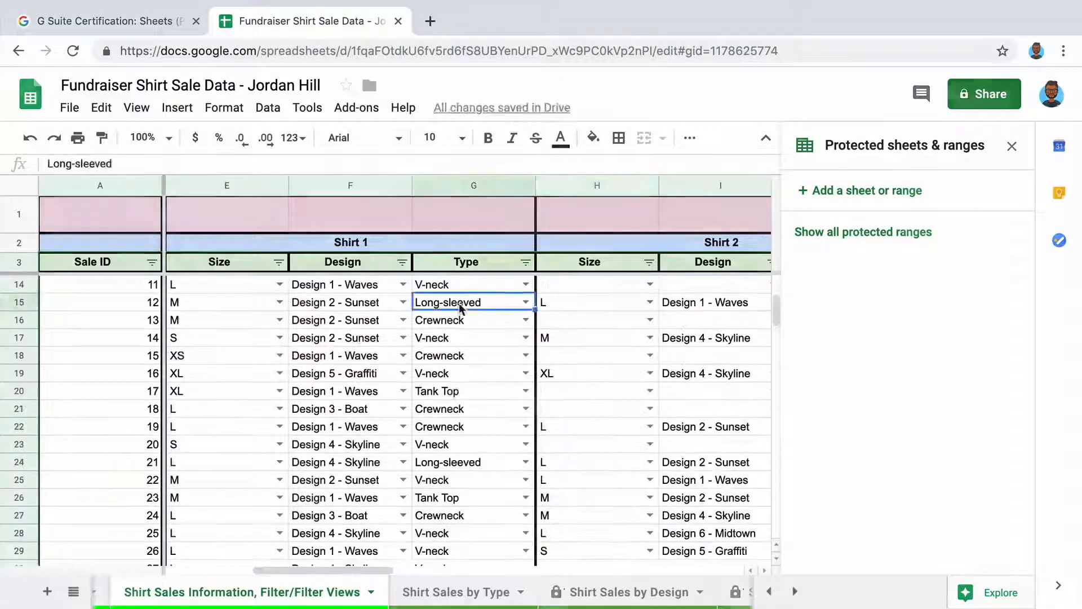